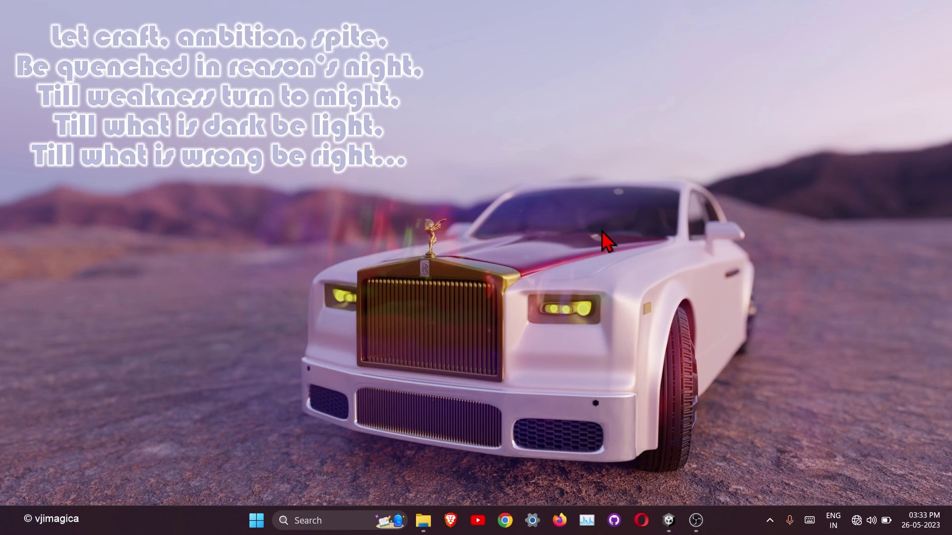
- Restore the Unity editor showing the Platformer Game project's Level 1 scene
{"action": "left_click", "coordinate": [669, 520]}
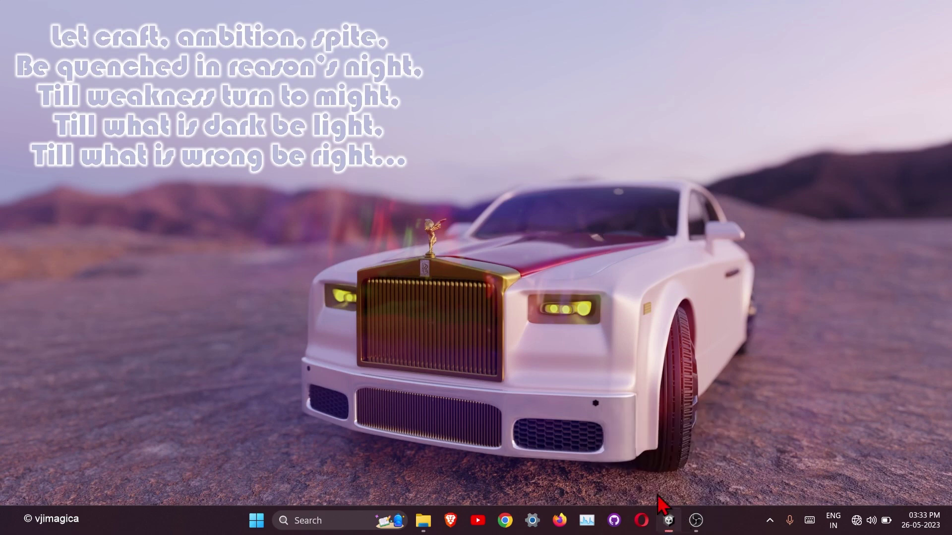
- Drag the Hazards_7 saw sprite into the level near the tree, on sorting layer Mg, order 2
{"action": "left_click", "coordinate": [41, 434]}
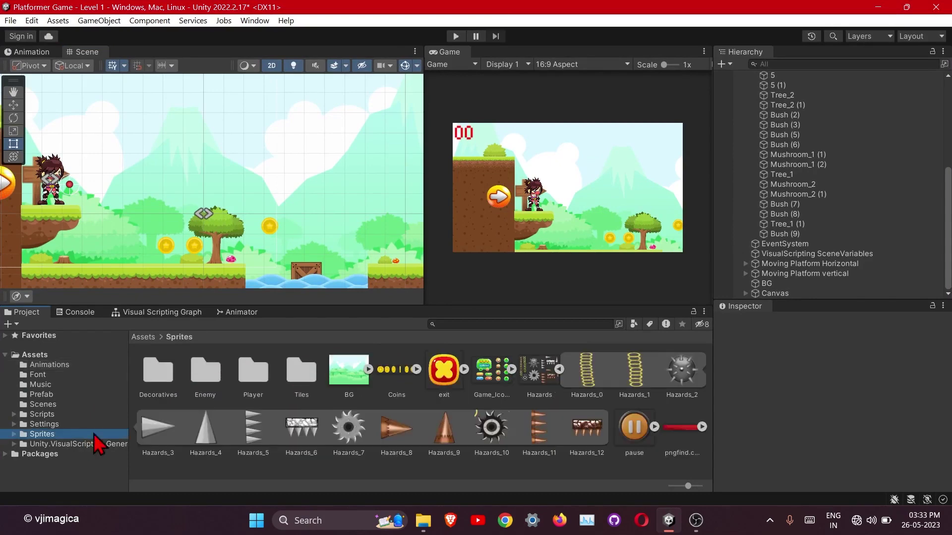
{"action": "left_click", "coordinate": [349, 439]}
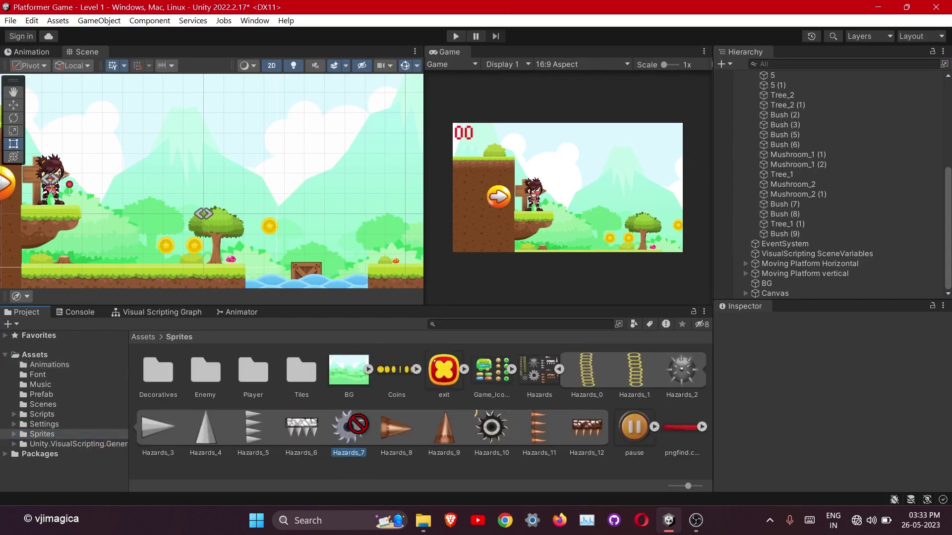
{"action": "left_click_drag", "start_coordinate": [360, 439], "coordinate": [820, 274]}
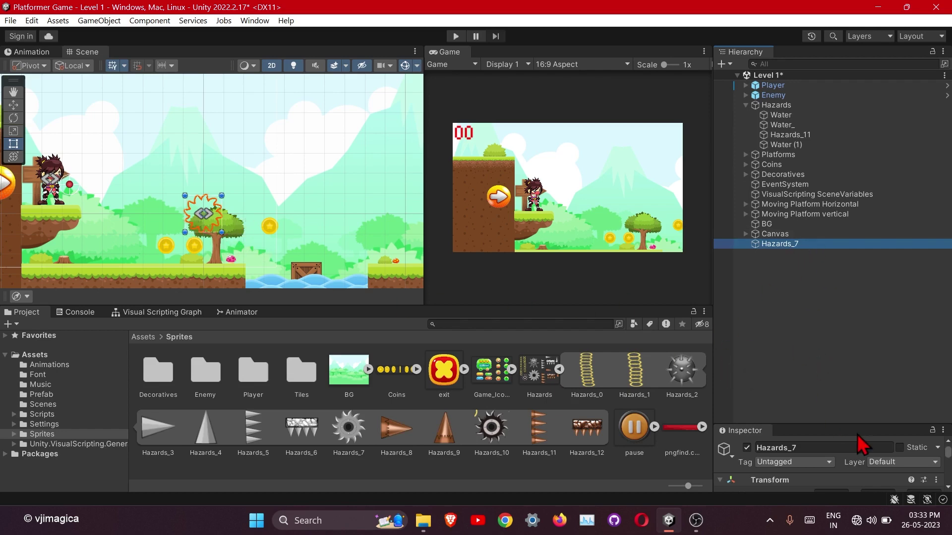
{"action": "left_click_drag", "start_coordinate": [831, 423], "coordinate": [790, 267]}
{"action": "scroll", "coordinate": [754, 463], "scroll_direction": "down", "scroll_amount": 5}
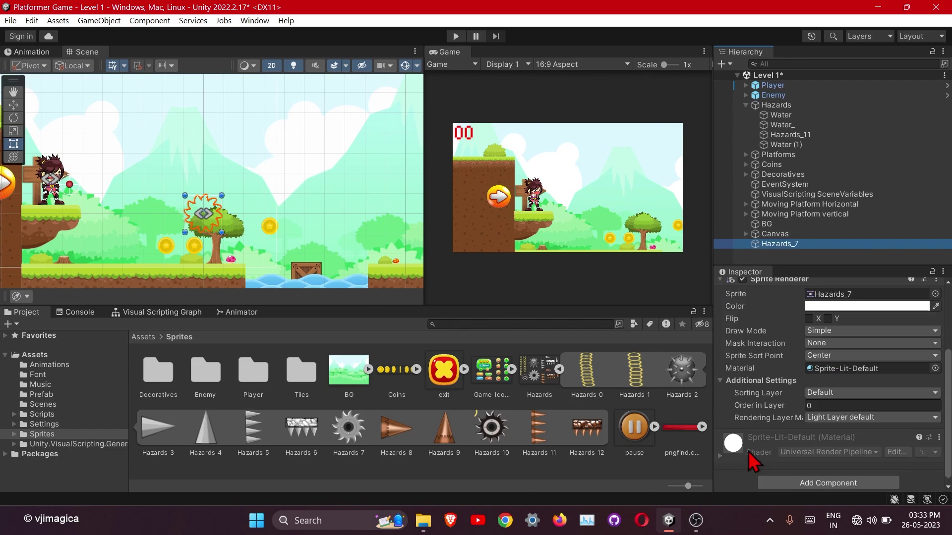
{"action": "left_click", "coordinate": [833, 393]}
{"action": "left_click", "coordinate": [835, 439]}
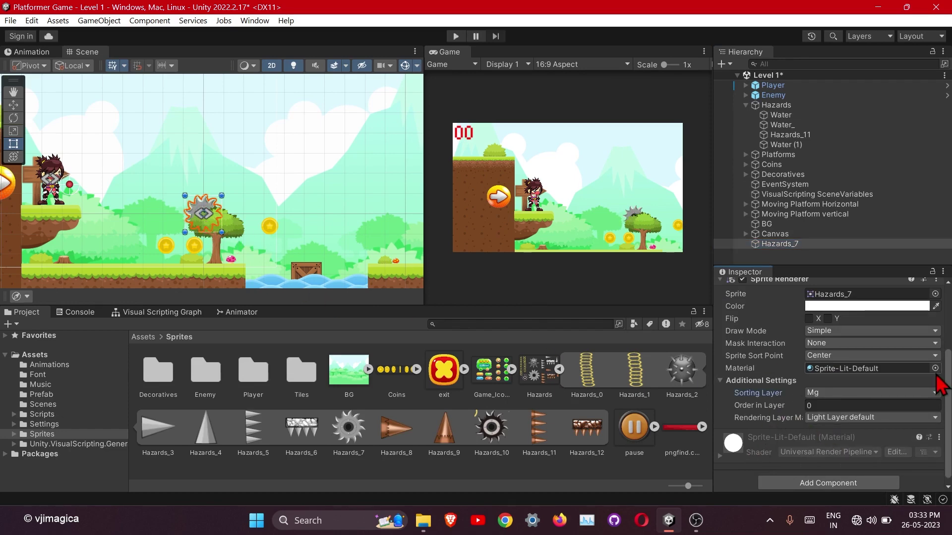
{"action": "type", "text": "2"}
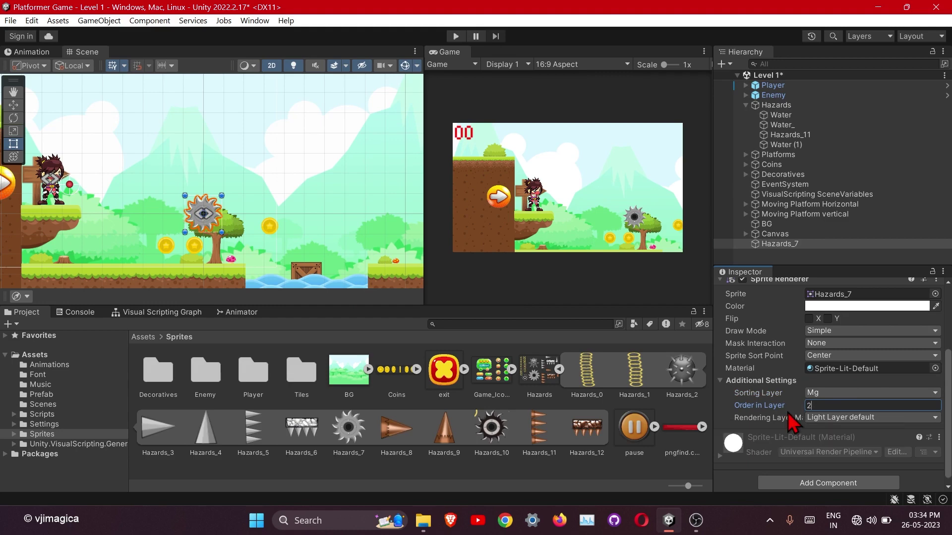
- Check the tree's order in layer, then collapse the Decoratives group and clear the selection
{"action": "left_click", "coordinate": [243, 242]}
{"action": "left_click", "coordinate": [243, 242]}
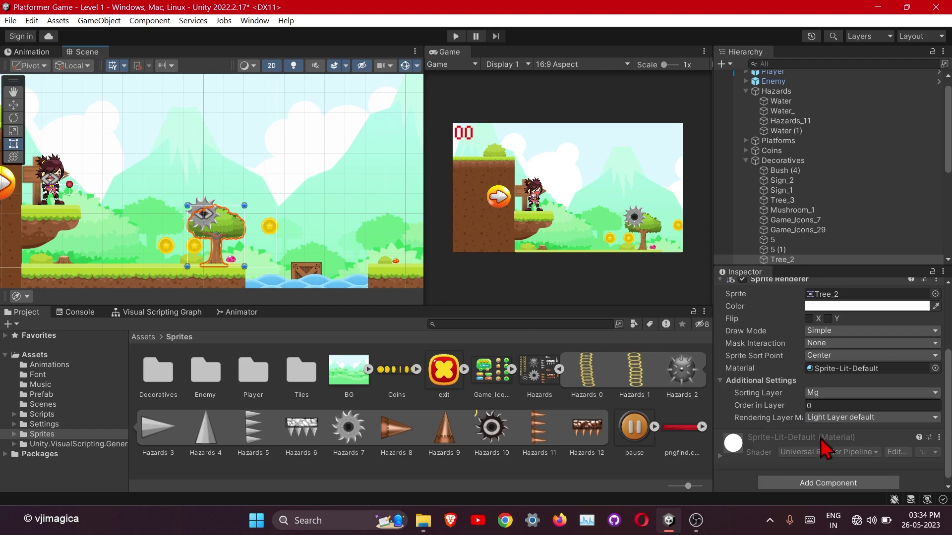
{"action": "left_click", "coordinate": [811, 405]}
{"action": "left_click", "coordinate": [216, 223]}
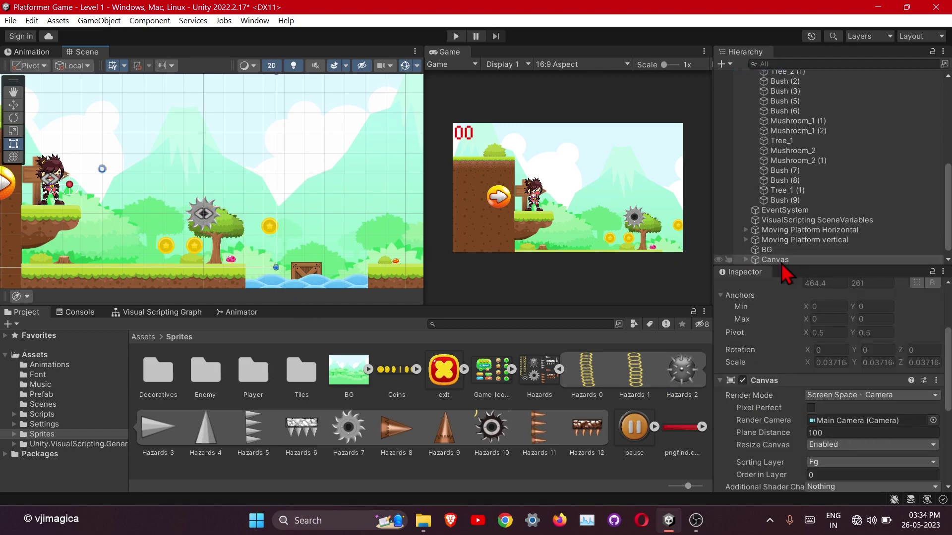
{"action": "left_click_drag", "start_coordinate": [785, 266], "coordinate": [783, 320]}
{"action": "scroll", "coordinate": [772, 250], "scroll_direction": "up", "scroll_amount": 6}
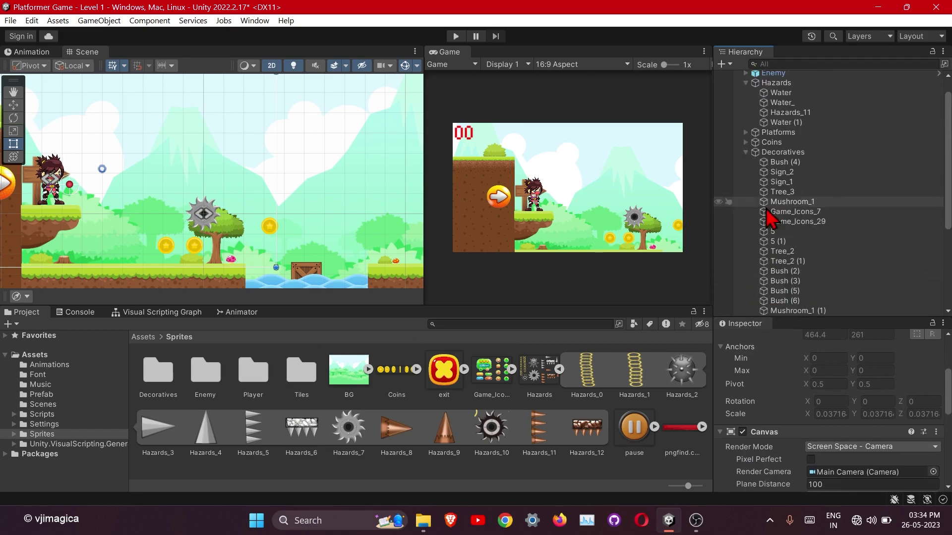
{"action": "left_click", "coordinate": [750, 154]}
{"action": "left_click", "coordinate": [767, 255]}
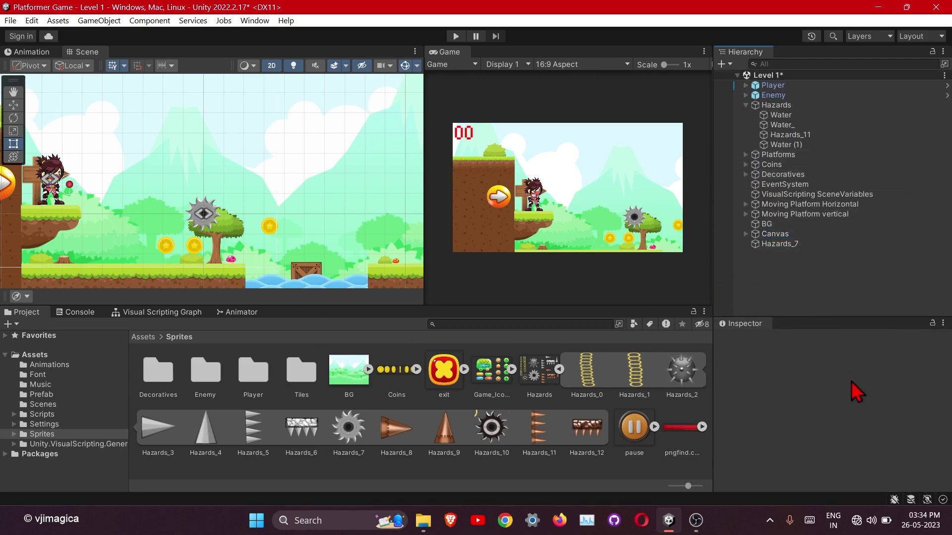
- With Hazards_7 selected, create and save a new animation clip named 'Spinning'
{"action": "left_click", "coordinate": [779, 244]}
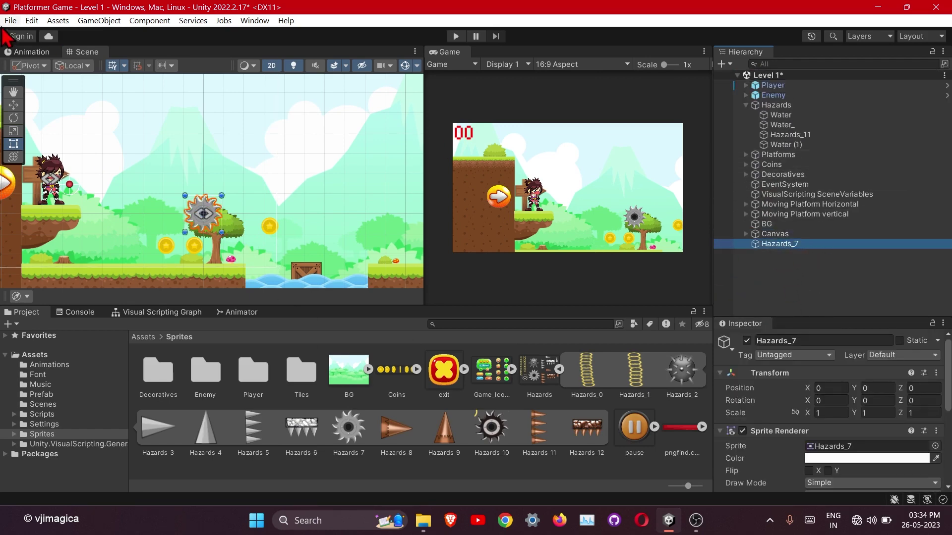
{"action": "left_click", "coordinate": [30, 51]}
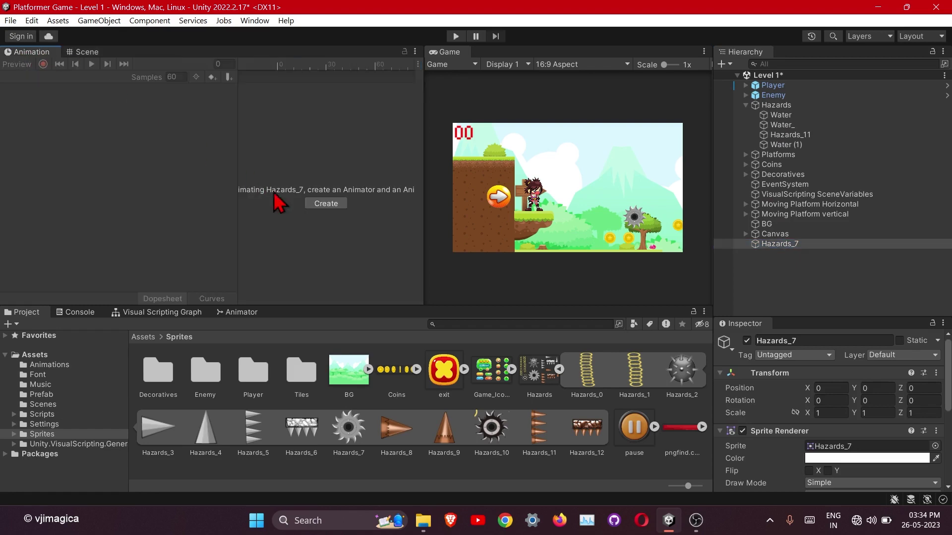
{"action": "left_click", "coordinate": [326, 203]}
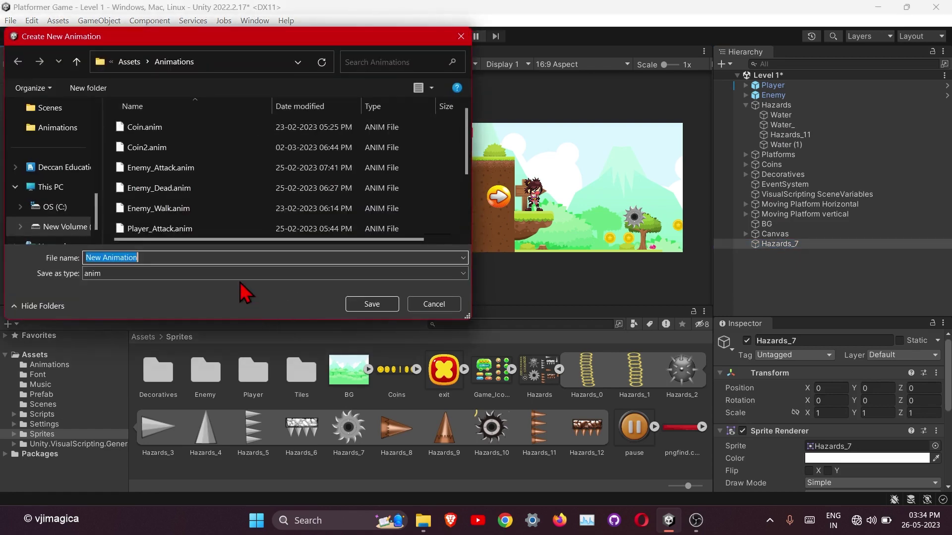
{"action": "type", "text": "Spinning"}
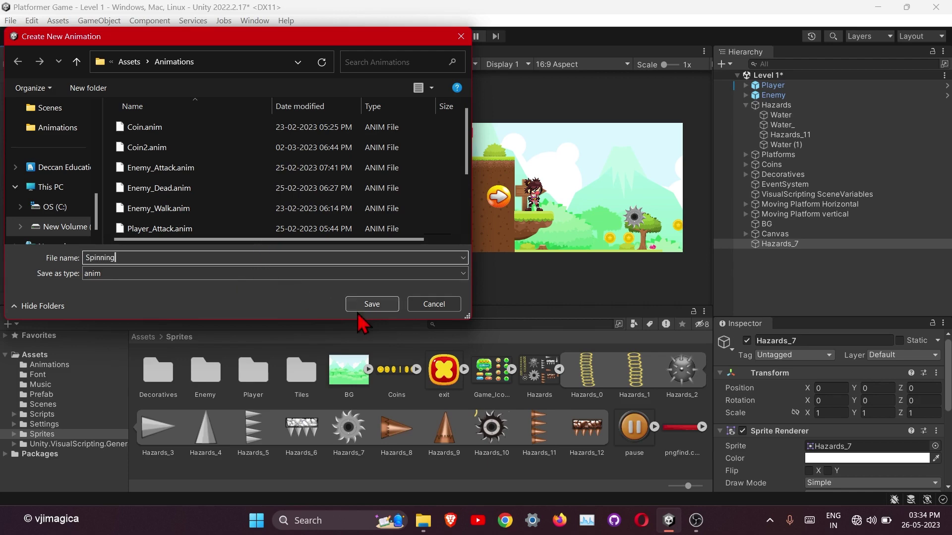
{"action": "left_click", "coordinate": [371, 304]}
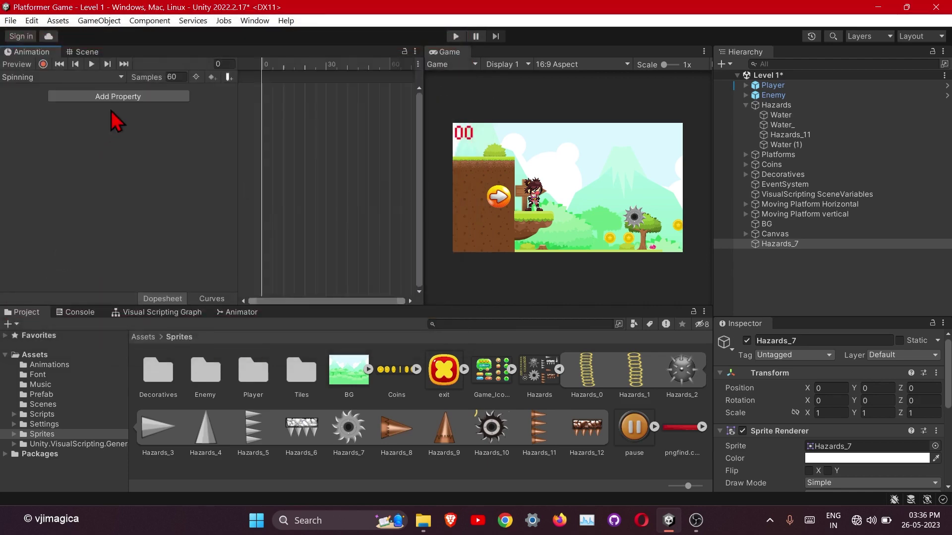
- Add the Transform Rotation property to the Spinning clip
{"action": "left_click", "coordinate": [119, 100]}
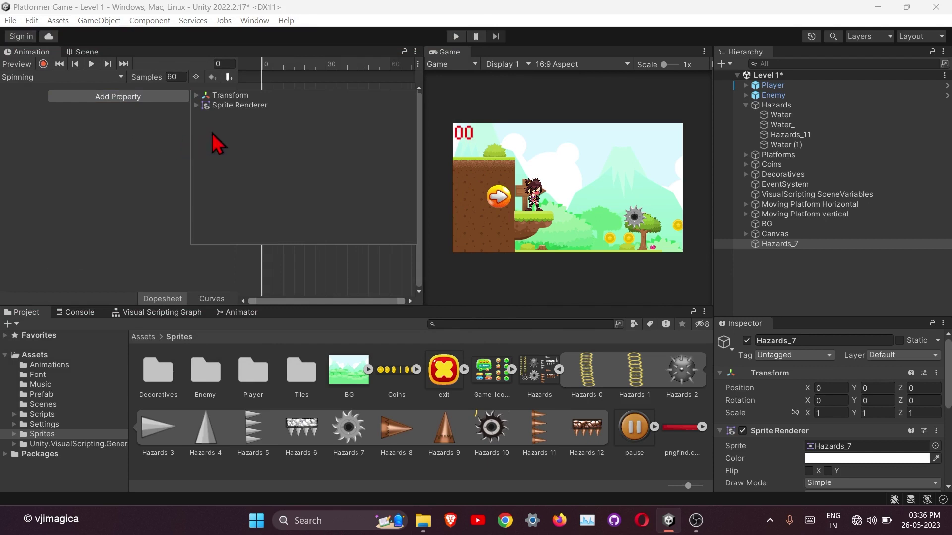
{"action": "left_click", "coordinate": [197, 95]}
{"action": "left_click", "coordinate": [410, 115]}
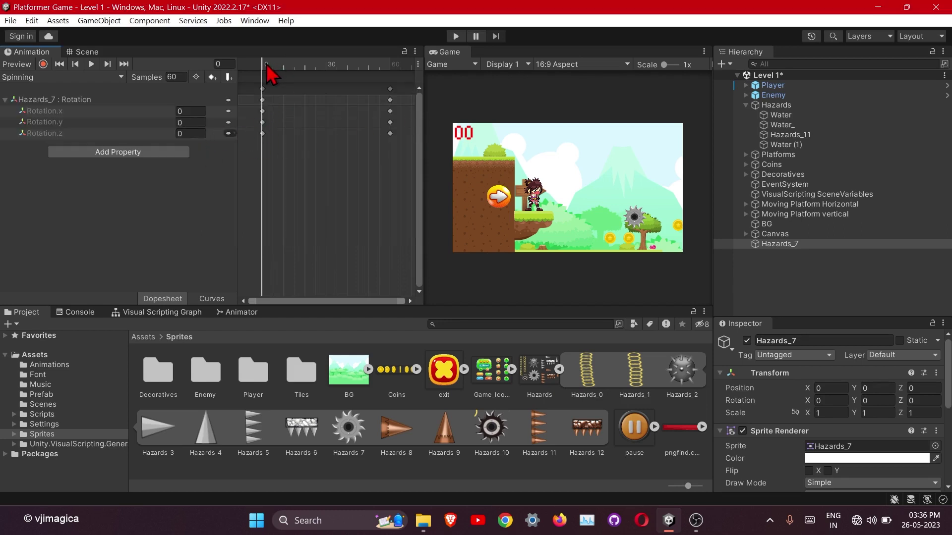
- Key the saw's Z rotation to -360 at frame 60, then return to the clip start
{"action": "left_click_drag", "start_coordinate": [266, 67], "coordinate": [263, 102]}
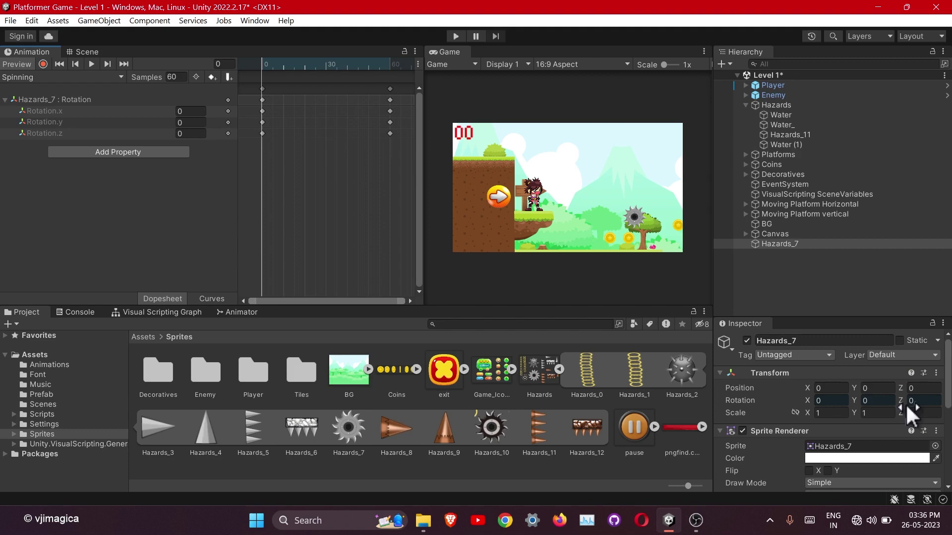
{"action": "mouse_move", "coordinate": [899, 401]}
{"action": "left_mouse_down"}
{"action": "mouse_move", "coordinate": [519, 391]}
{"action": "mouse_move", "coordinate": [902, 346]}
{"action": "mouse_move", "coordinate": [76, 350]}
{"action": "mouse_move", "coordinate": [895, 365]}
{"action": "mouse_move", "coordinate": [449, 382]}
{"action": "mouse_move", "coordinate": [907, 392]}
{"action": "mouse_move", "coordinate": [899, 400]}
{"action": "left_mouse_up"}
{"action": "left_click_drag", "start_coordinate": [274, 69], "coordinate": [246, 70]}
{"action": "left_click", "coordinate": [391, 111]}
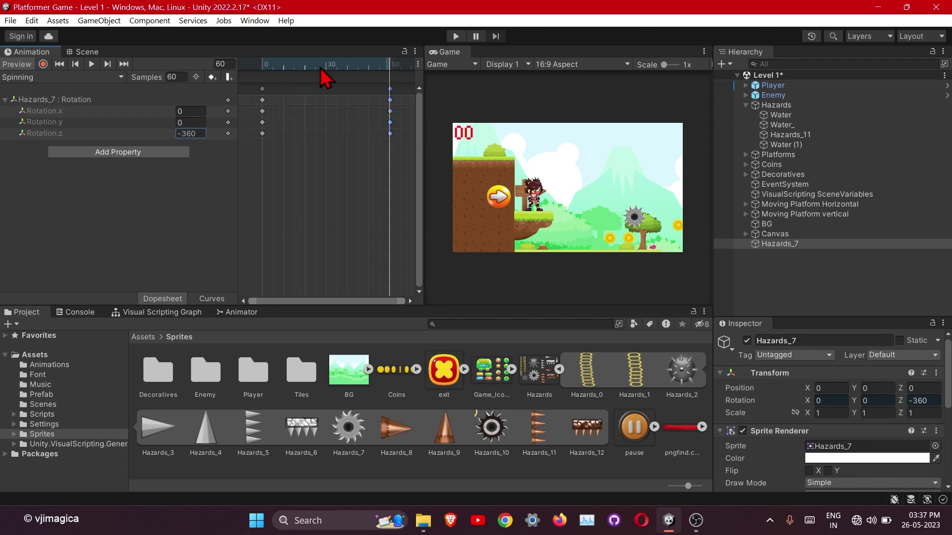
{"action": "left_click_drag", "start_coordinate": [320, 67], "coordinate": [265, 66]}
{"action": "scroll", "coordinate": [647, 281], "scroll_direction": "up", "scroll_amount": 5}
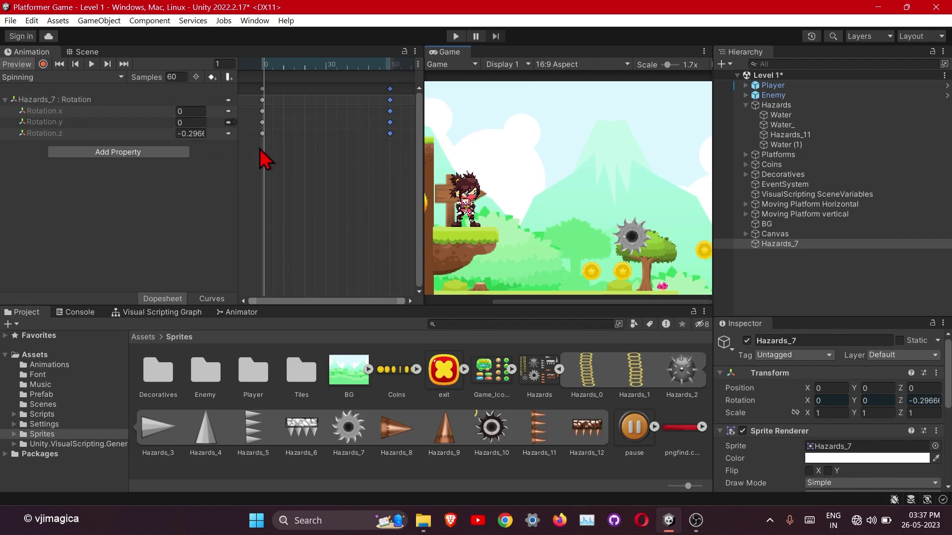
- Preview the spin, then try a sample rate of 20 and replay it
{"action": "left_click", "coordinate": [90, 65]}
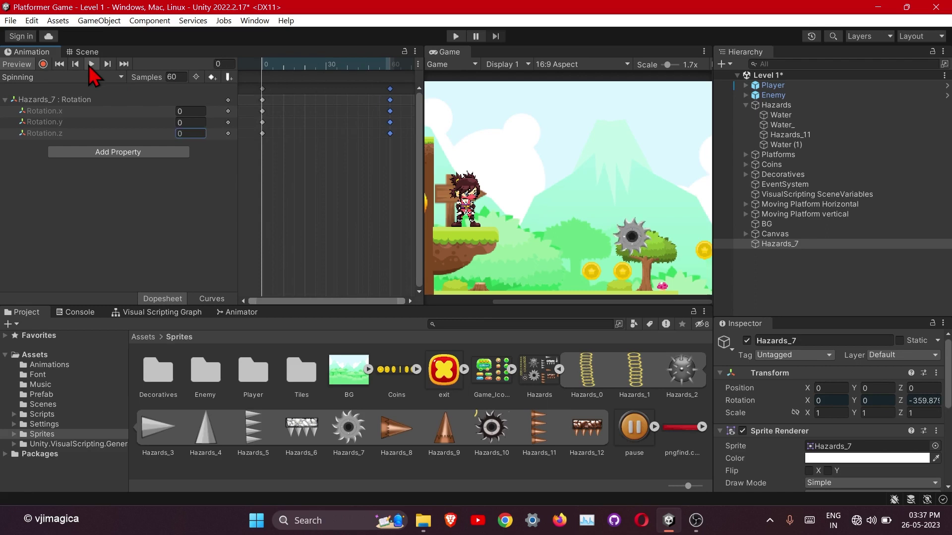
{"action": "left_click", "coordinate": [90, 65]}
{"action": "left_click", "coordinate": [185, 77]}
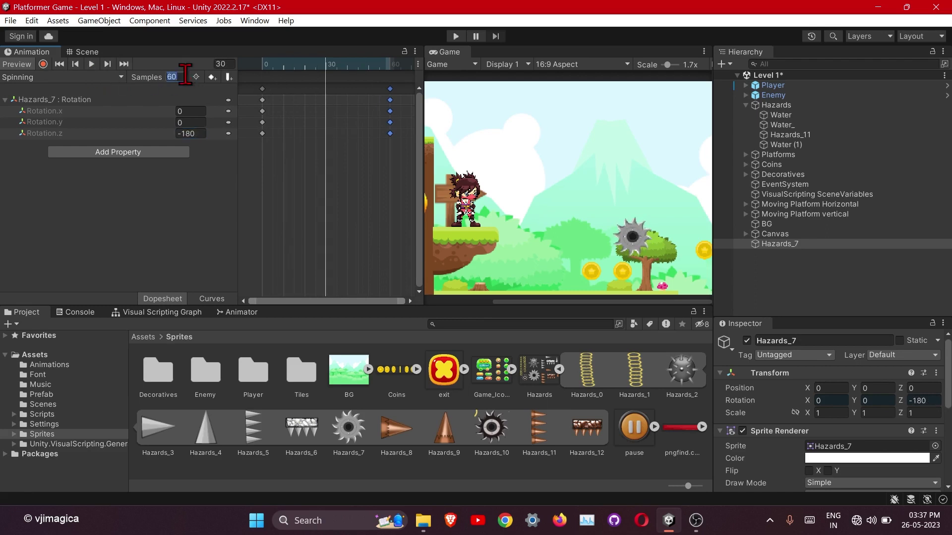
{"action": "type", "text": "20"}
{"action": "key", "text": "Return"}
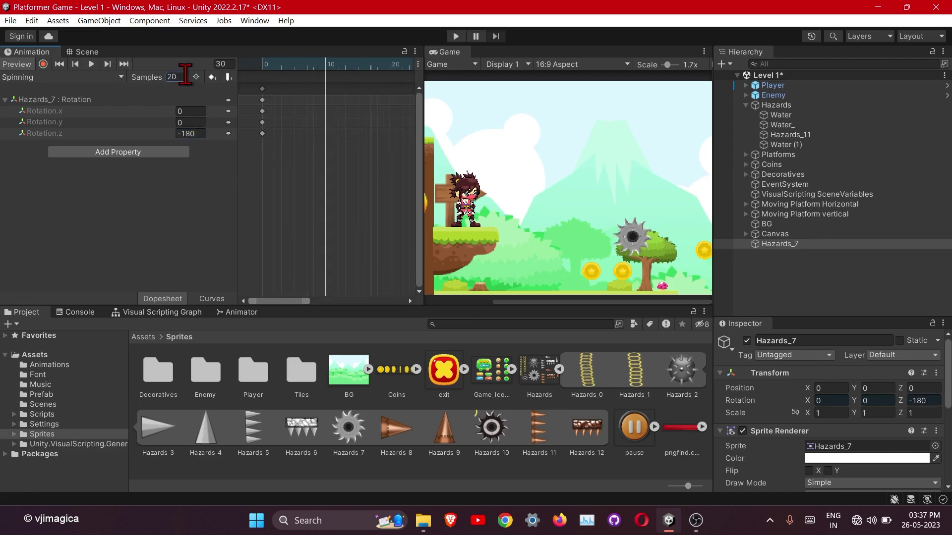
{"action": "left_click", "coordinate": [91, 64]}
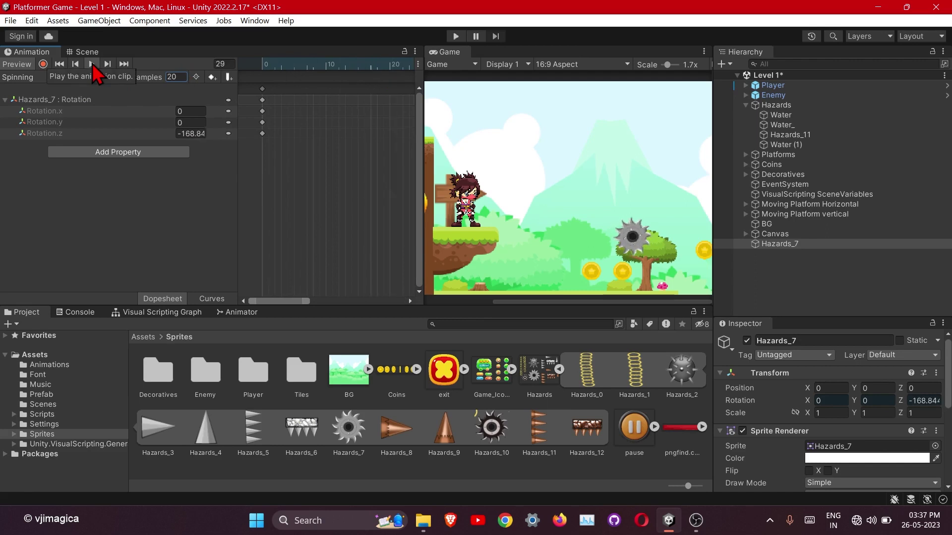
{"action": "left_click", "coordinate": [92, 64]}
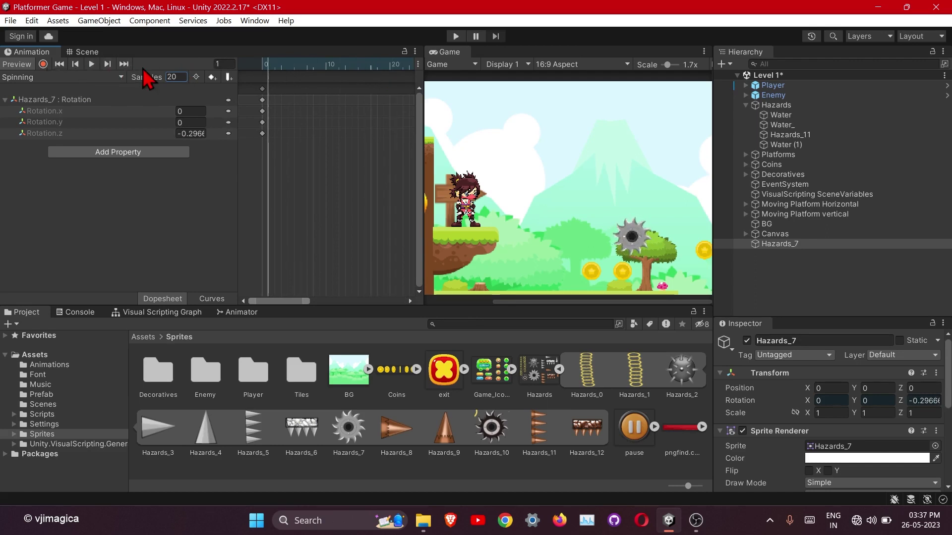
- Set the sample rate to 15 and play the spinning preview
{"action": "left_click", "coordinate": [179, 77]}
{"action": "key", "text": "Return"}
{"action": "left_click", "coordinate": [91, 64]}
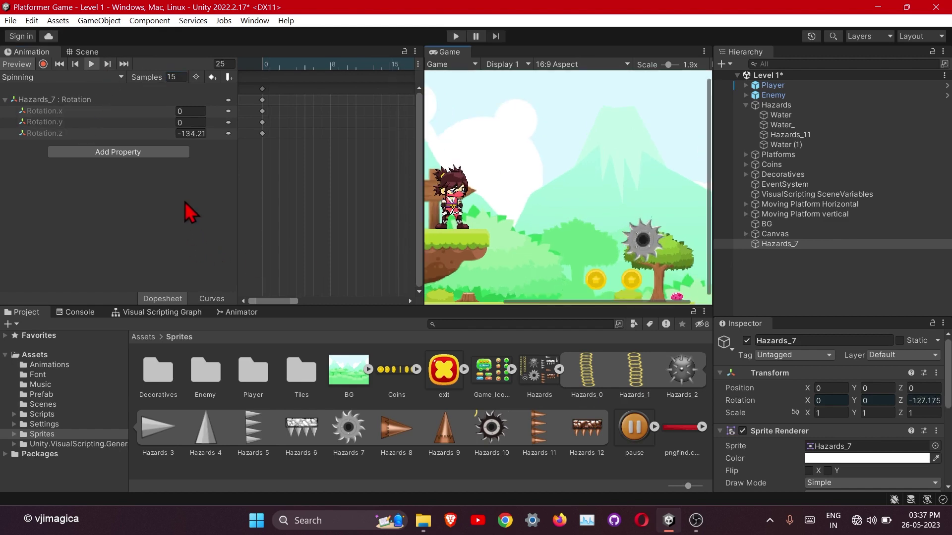
- Frame the Z rotation curve in Curves view and select all its keys for tangent options
{"action": "left_click", "coordinate": [213, 299]}
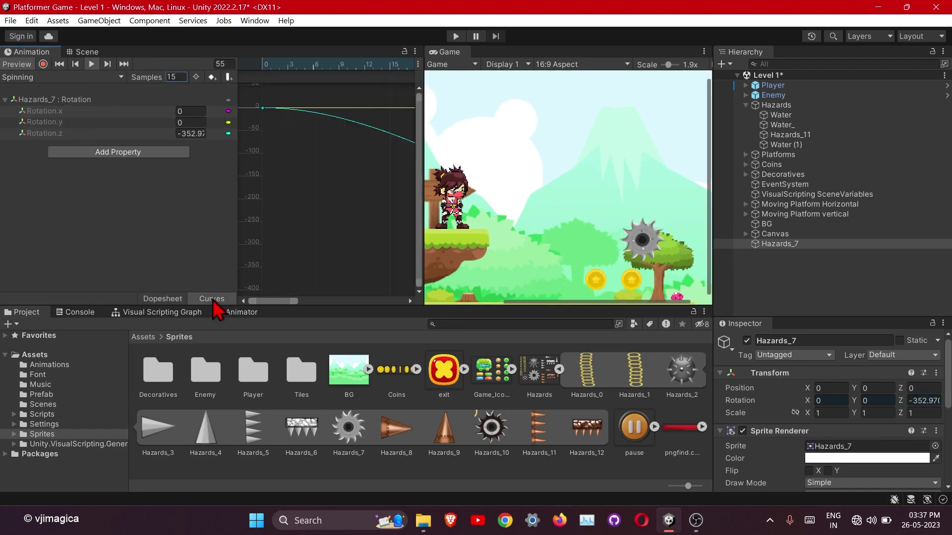
{"action": "left_click", "coordinate": [94, 67]}
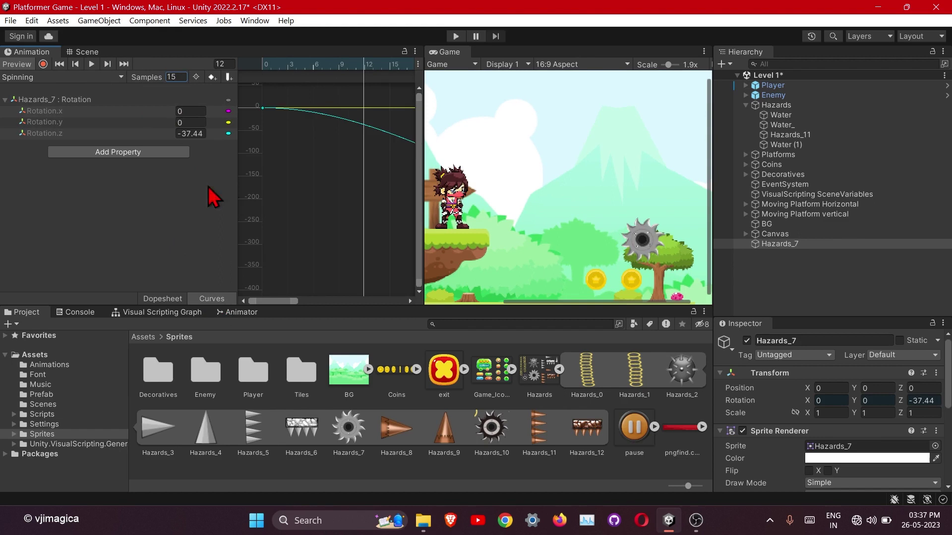
{"action": "scroll", "coordinate": [308, 192], "scroll_direction": "down", "scroll_amount": 5}
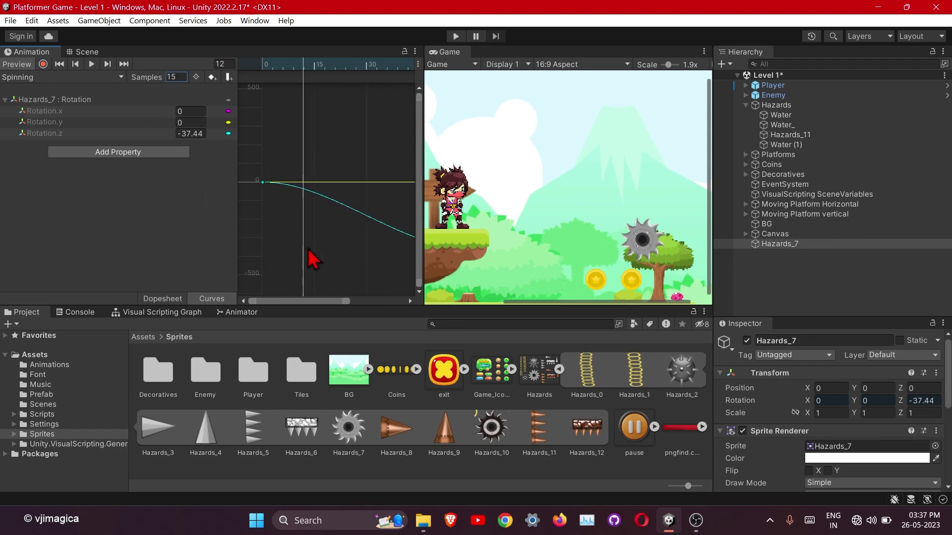
{"action": "scroll", "coordinate": [308, 249], "scroll_direction": "down", "scroll_amount": 6}
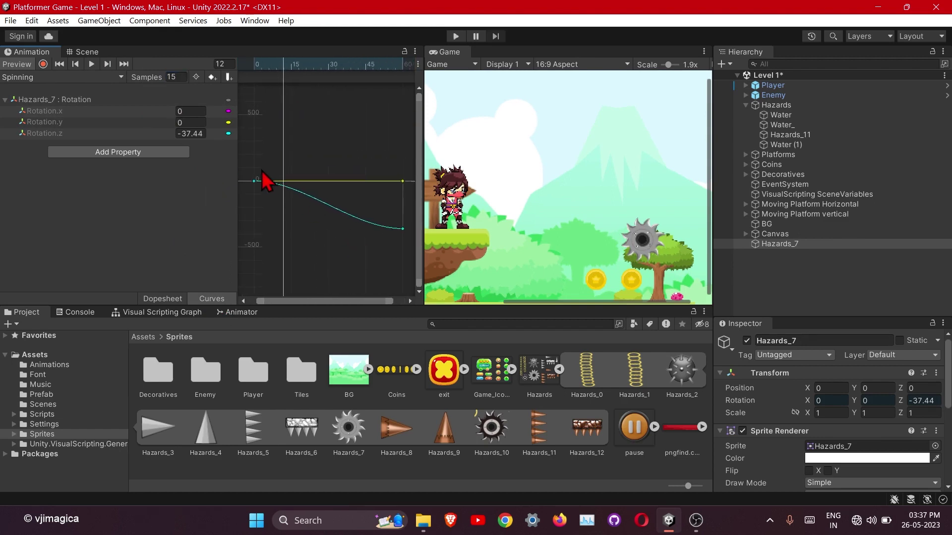
{"action": "key", "text": "f"}
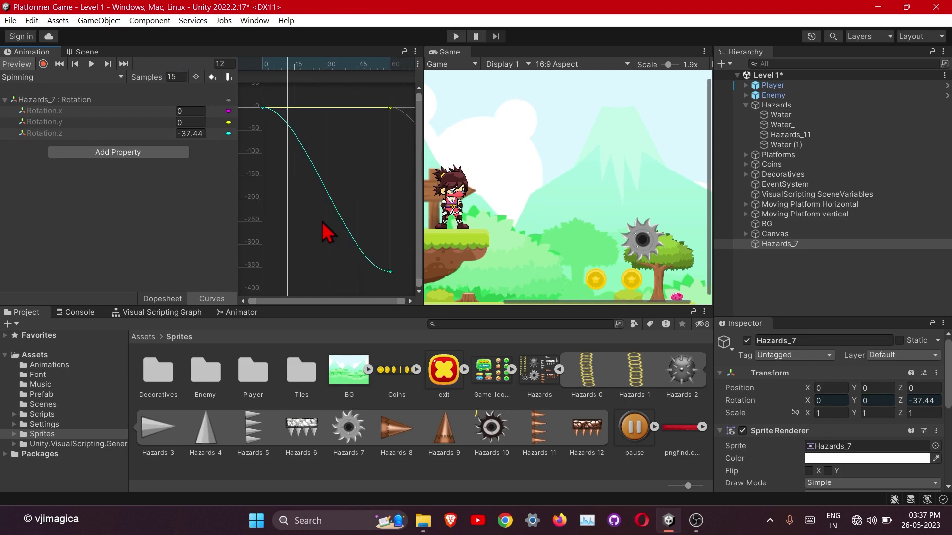
{"action": "left_click_drag", "start_coordinate": [248, 95], "coordinate": [391, 278]}
{"action": "right_click", "coordinate": [391, 276]}
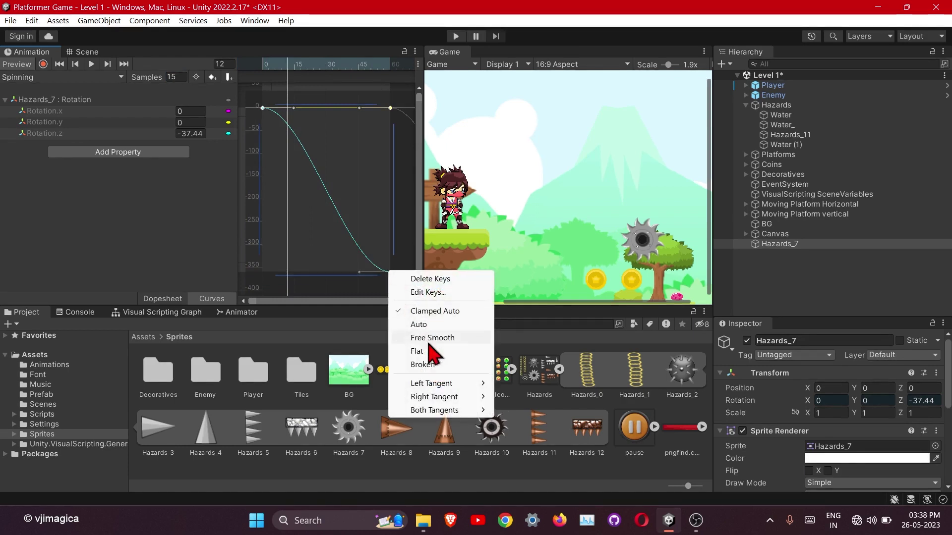
{"action": "mouse_move", "coordinate": [425, 411]}
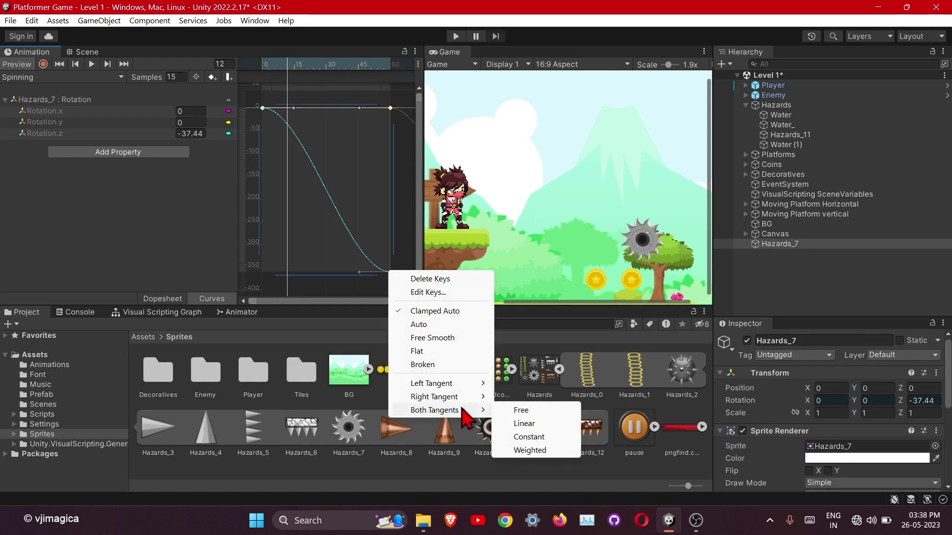
- Set both tangents of all keys to Linear so the saw spins steadily
{"action": "left_click", "coordinate": [518, 424]}
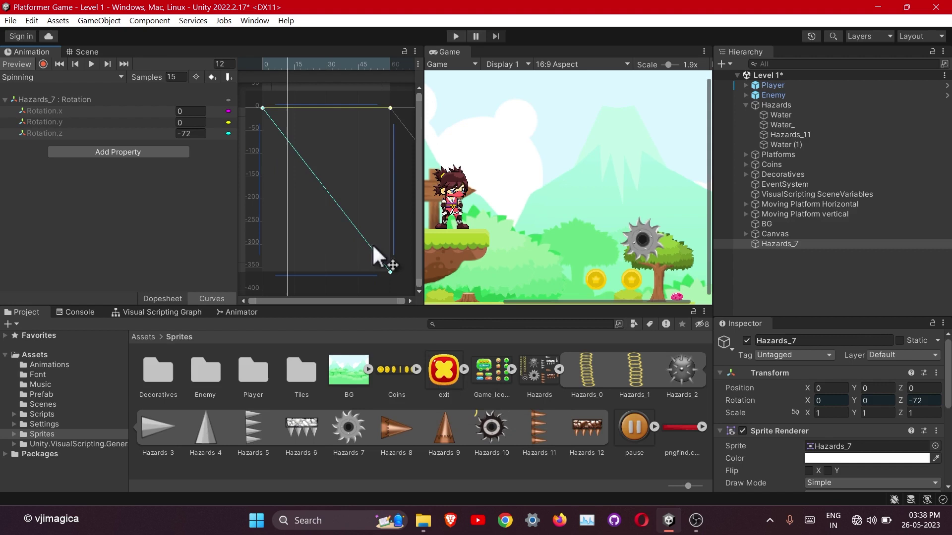
{"action": "left_click", "coordinate": [270, 65]}
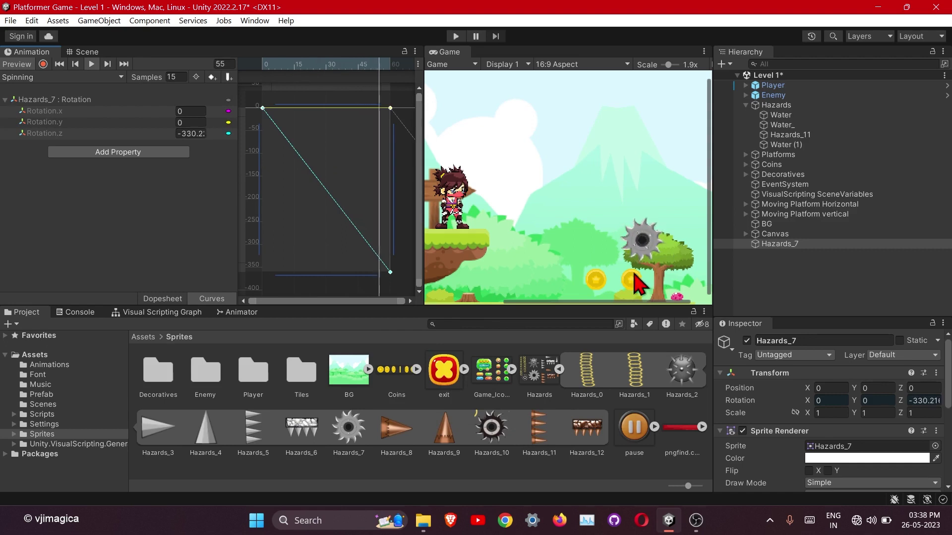
{"action": "left_click", "coordinate": [91, 63]}
- Set the sample rate to 18 and preview the spin from the first frame
{"action": "left_click", "coordinate": [183, 77]}
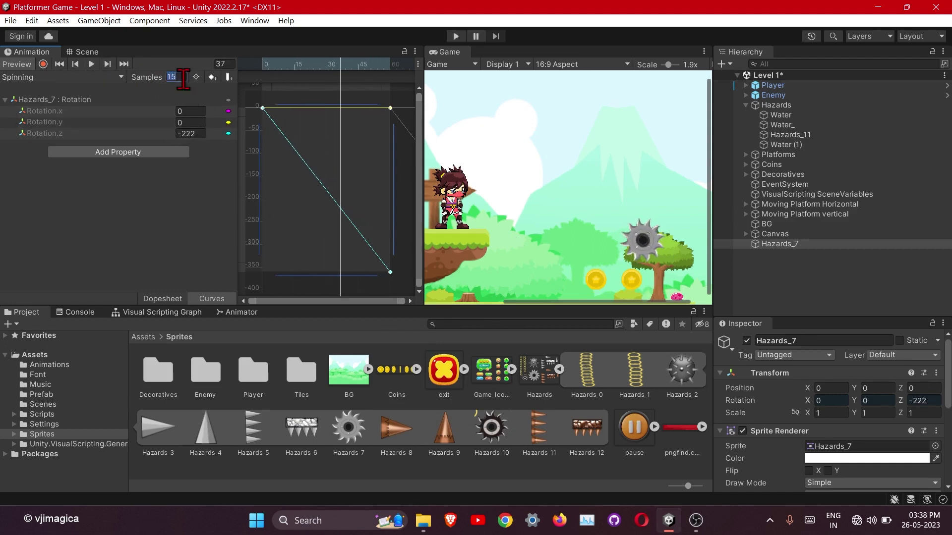
{"action": "type", "text": "18"}
{"action": "key", "text": "Return"}
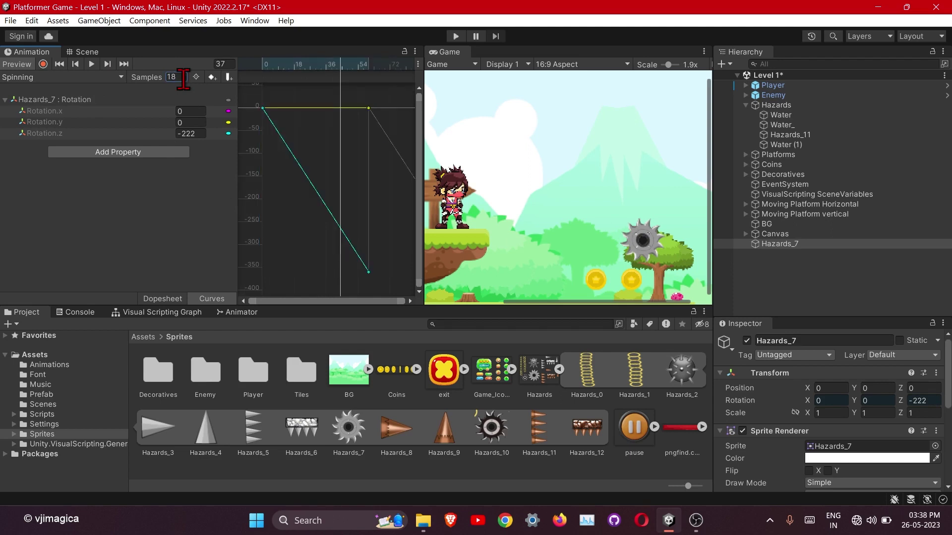
{"action": "left_click", "coordinate": [258, 65]}
{"action": "key", "text": "space"}
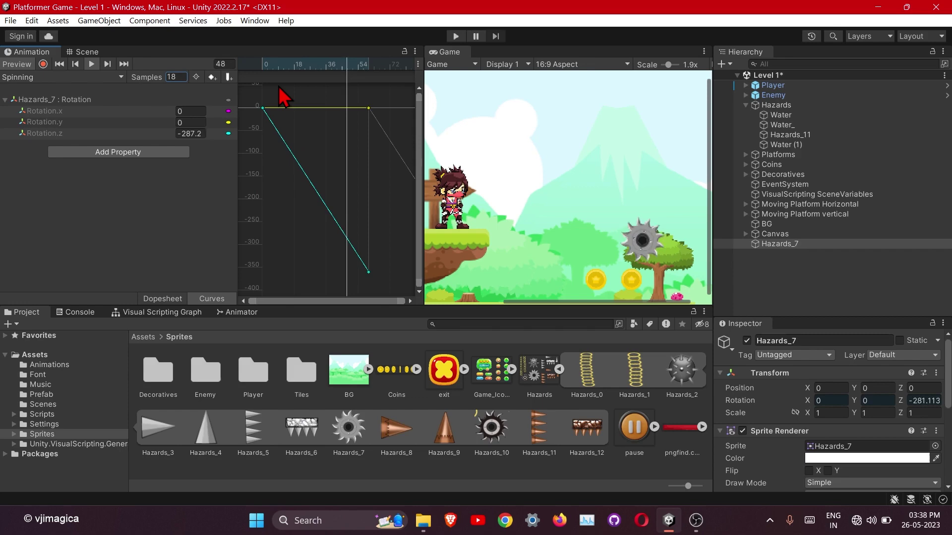
{"action": "key", "text": "space"}
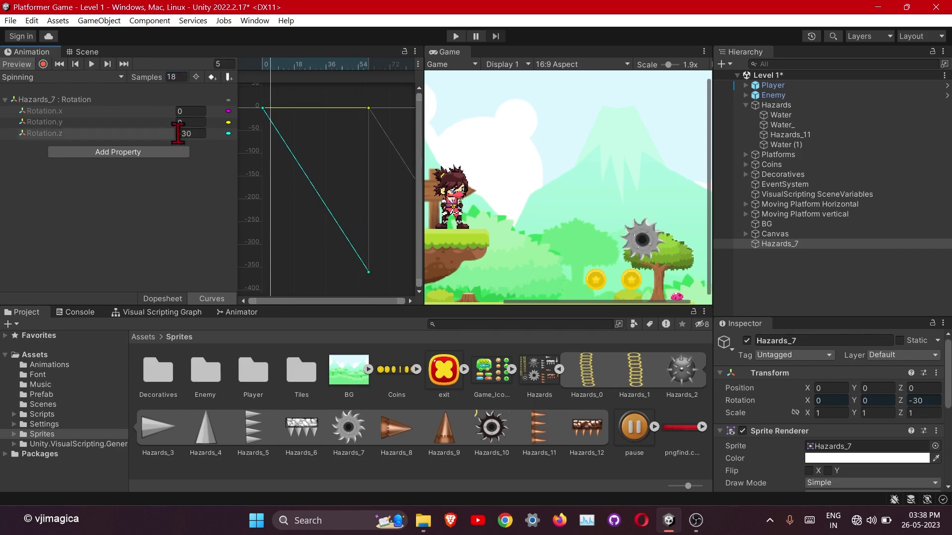
- Return to the Scene view framed on the saw
{"action": "left_click", "coordinate": [87, 52]}
{"action": "middle_click_drag", "start_coordinate": [183, 247], "coordinate": [267, 206]}
{"action": "scroll", "coordinate": [259, 205], "scroll_direction": "up", "scroll_amount": 2}
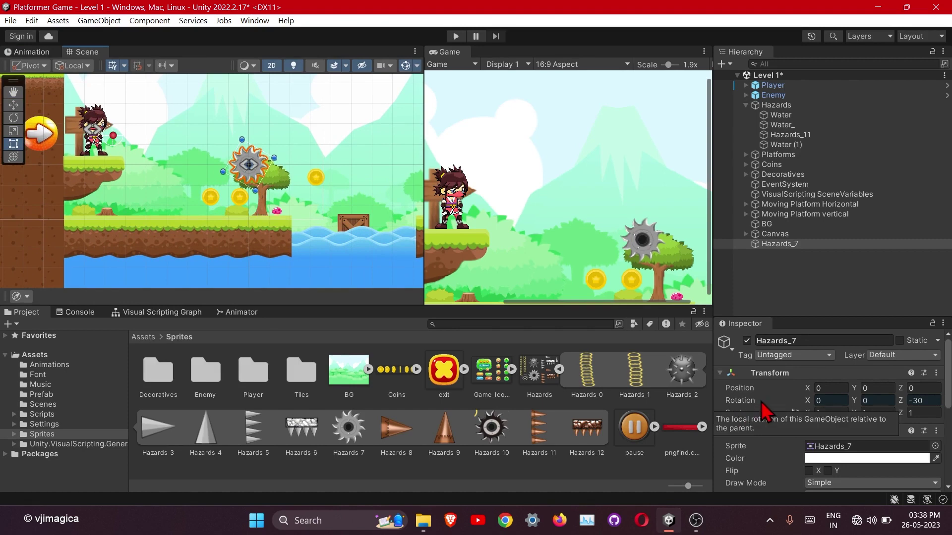
- Shrink the Hazards_7 saw to about 0.5 scale and move it over the right-hand grass platform
{"action": "left_click", "coordinate": [780, 259]}
{"action": "left_click", "coordinate": [796, 413]}
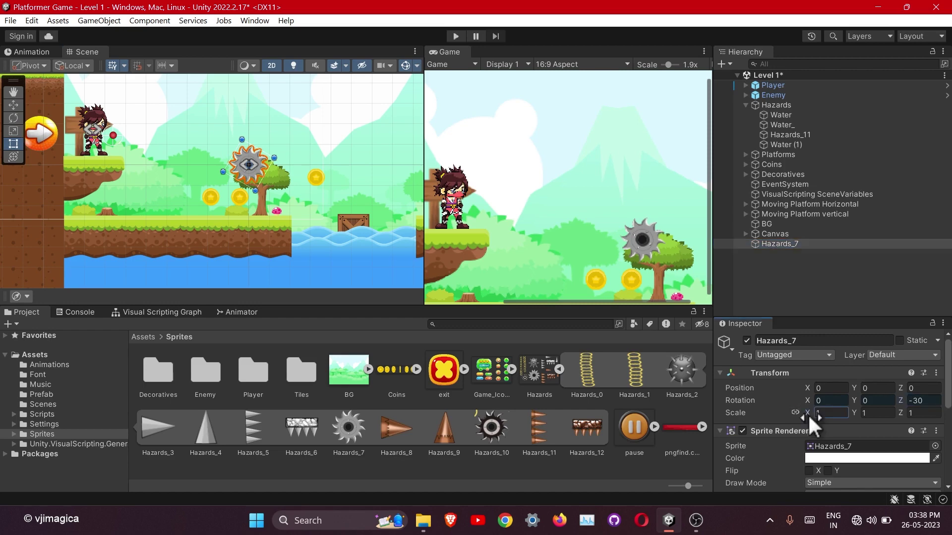
{"action": "left_click_drag", "start_coordinate": [808, 414], "coordinate": [798, 422]}
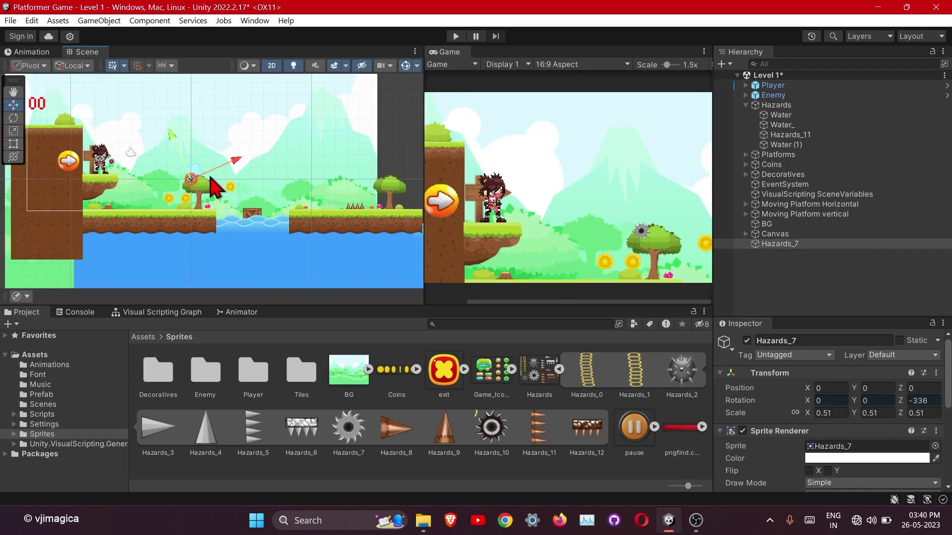
{"action": "left_click", "coordinate": [191, 191]}
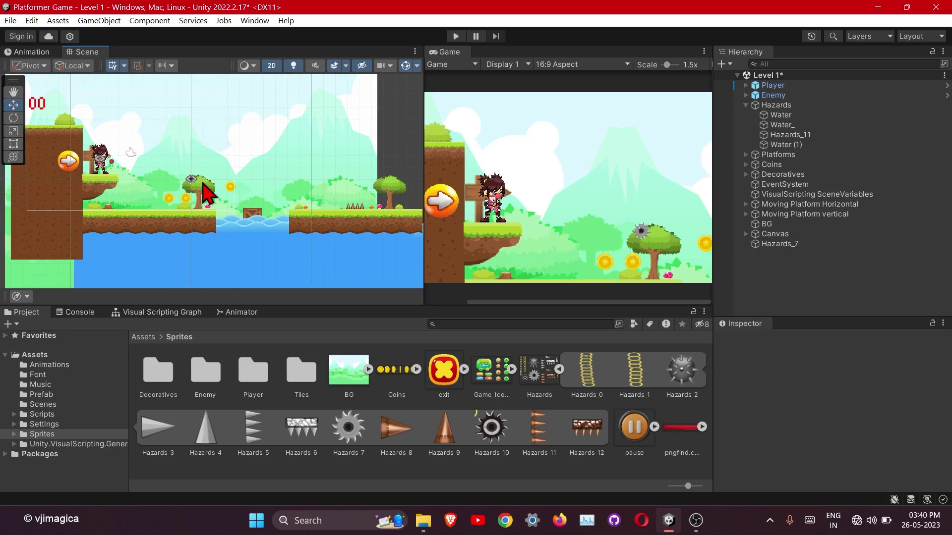
{"action": "left_click", "coordinate": [206, 196]}
{"action": "left_click", "coordinate": [724, 244]}
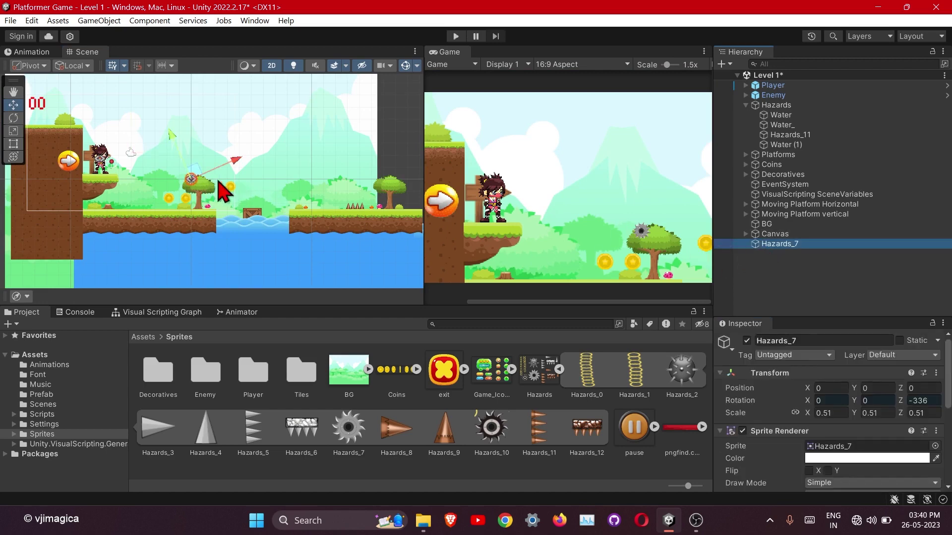
{"action": "left_click_drag", "start_coordinate": [297, 193], "coordinate": [331, 200]}
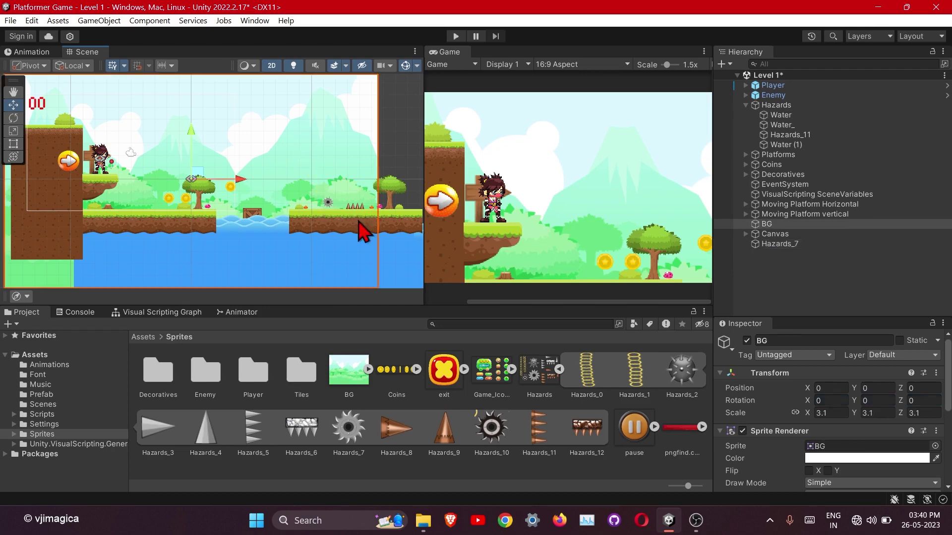
- Nudge the Hazards_11 spikes on the platform to about X -1.1, Y 20.6
{"action": "middle_click_drag", "start_coordinate": [364, 233], "coordinate": [312, 223]}
{"action": "left_click", "coordinate": [314, 218]}
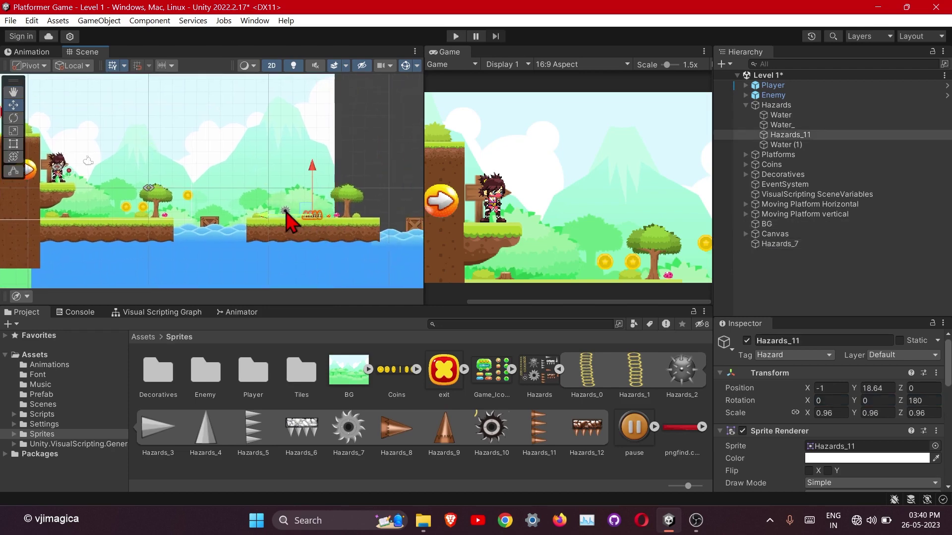
{"action": "mouse_move", "coordinate": [272, 228]}
{"action": "left_mouse_down"}
{"action": "mouse_move", "coordinate": [302, 233]}
{"action": "mouse_move", "coordinate": [291, 229]}
{"action": "left_mouse_up"}
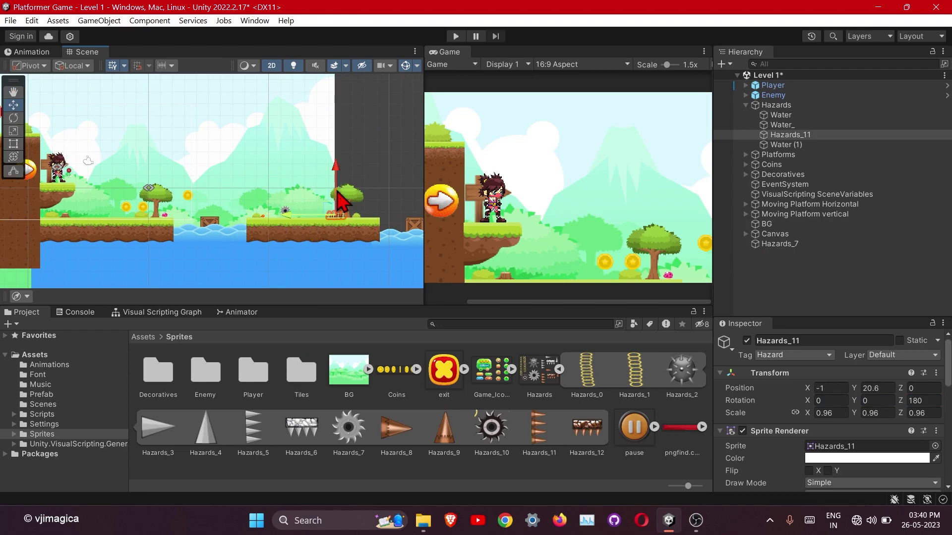
{"action": "left_click_drag", "start_coordinate": [338, 193], "coordinate": [332, 190]}
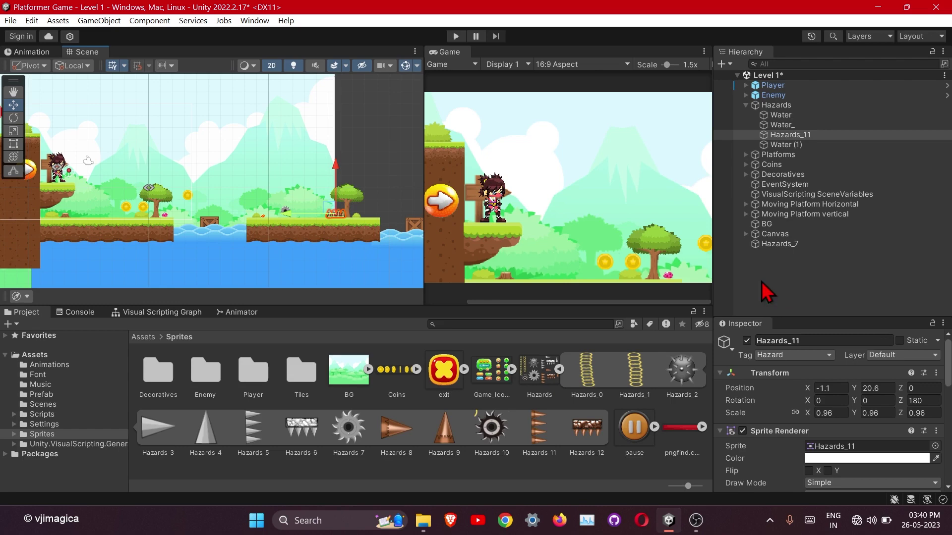
{"action": "left_click", "coordinate": [806, 277]}
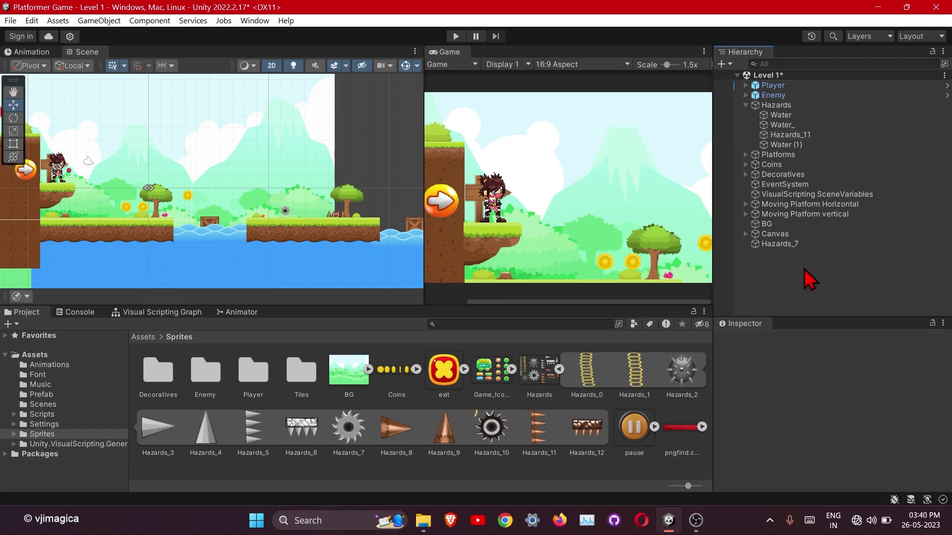
{"action": "left_click", "coordinate": [341, 215]}
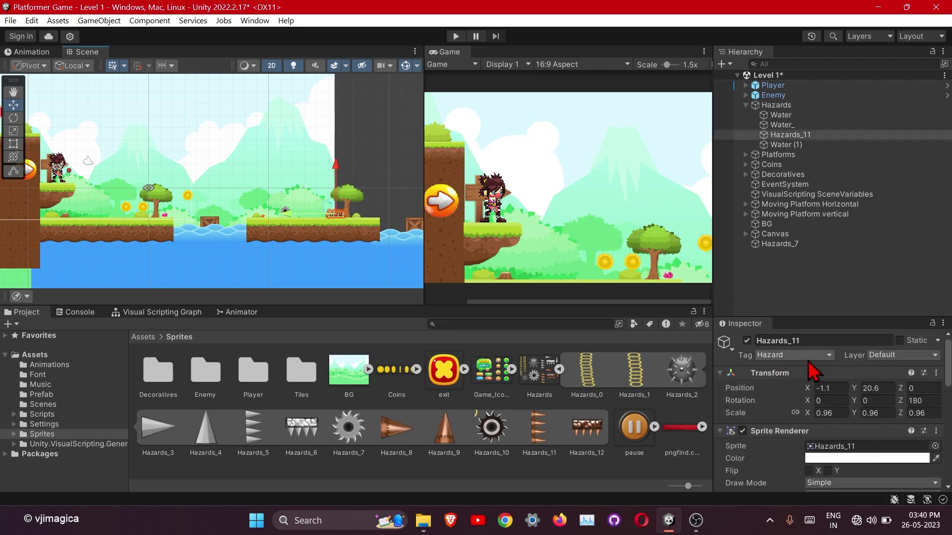
{"action": "left_click", "coordinate": [786, 253]}
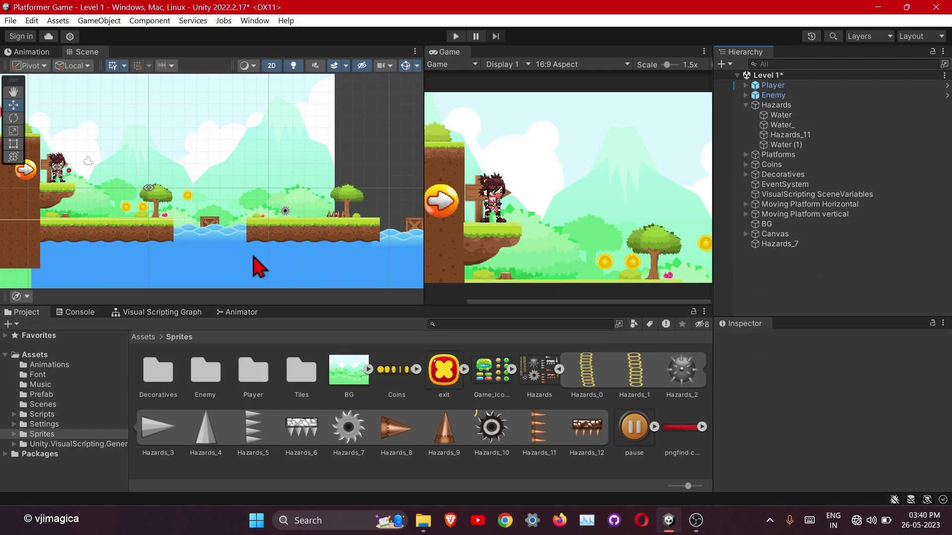
- Tag the Hazards_7 saw as Hazard
{"action": "left_click", "coordinate": [793, 243]}
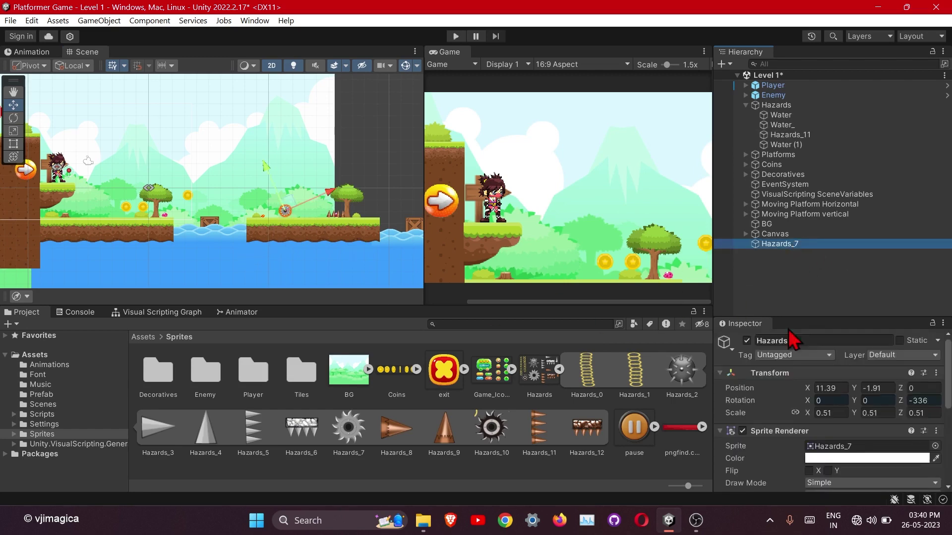
{"action": "left_click", "coordinate": [807, 355]}
{"action": "left_click", "coordinate": [793, 308]}
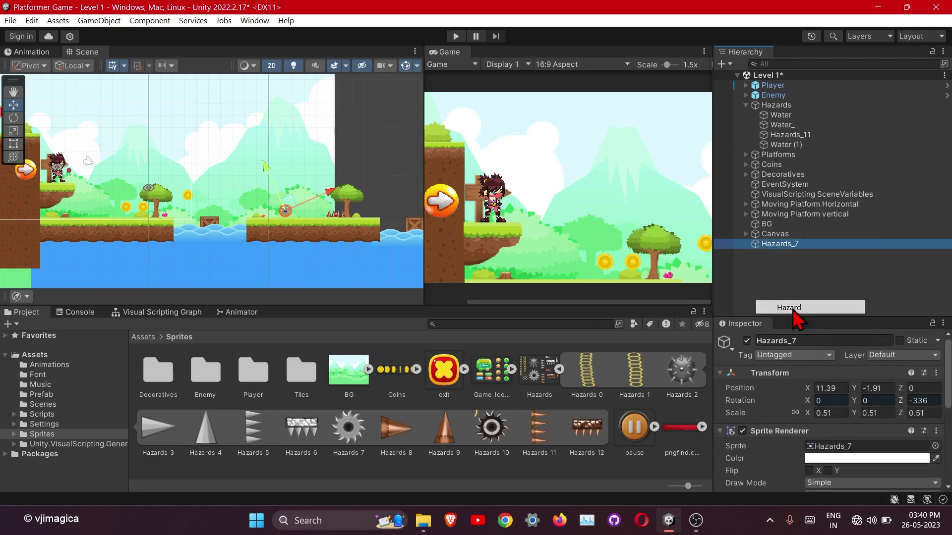
- Add a Circle Collider 2D to the saw and start editing its collider shape
{"action": "scroll", "coordinate": [772, 419], "scroll_direction": "down", "scroll_amount": 5}
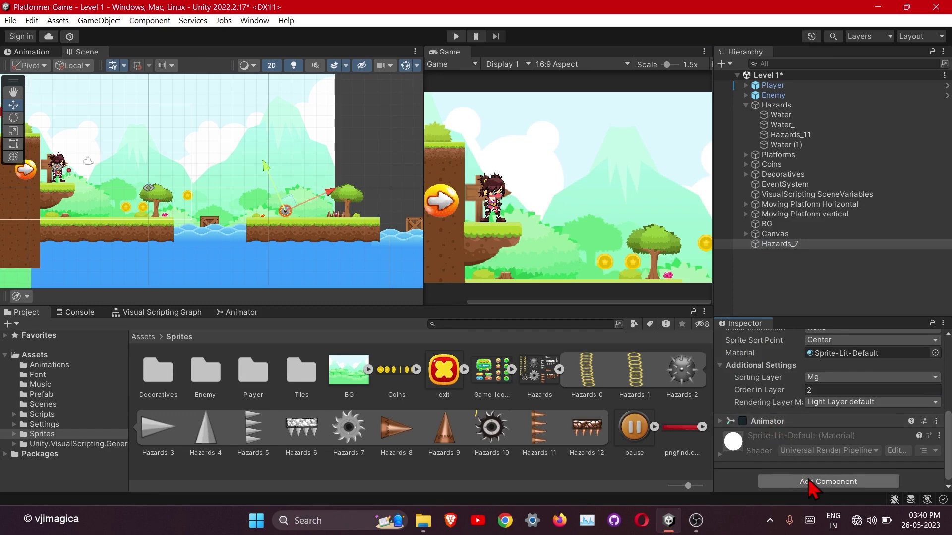
{"action": "left_click", "coordinate": [809, 481]}
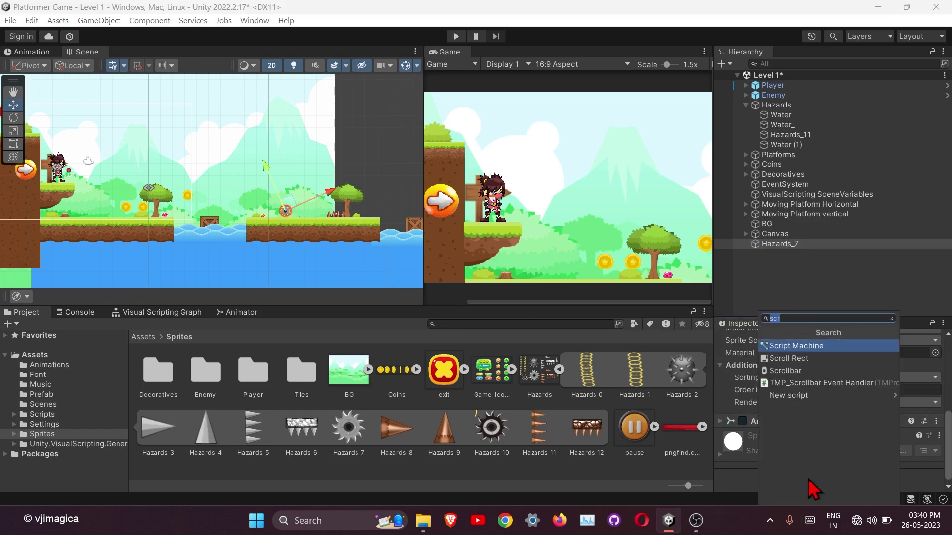
{"action": "type", "text": "cir"}
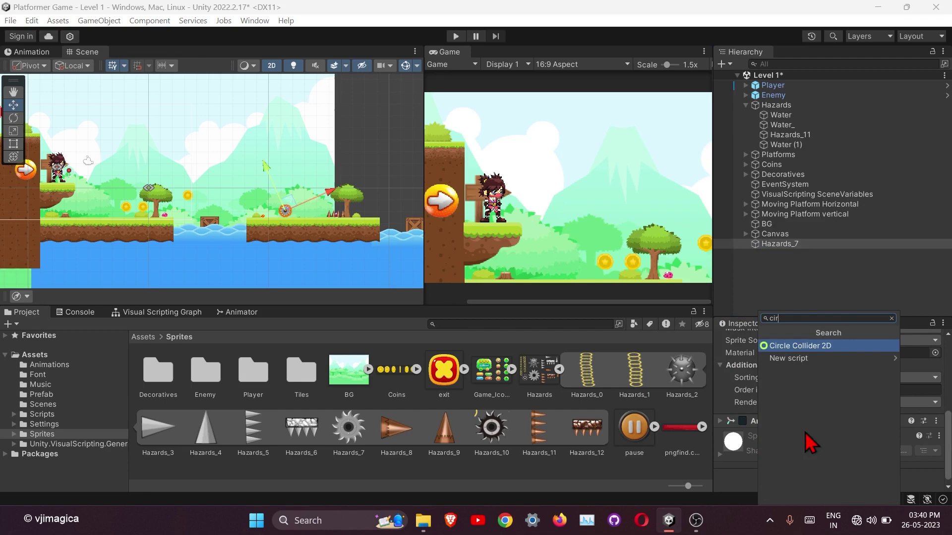
{"action": "left_click", "coordinate": [822, 346]}
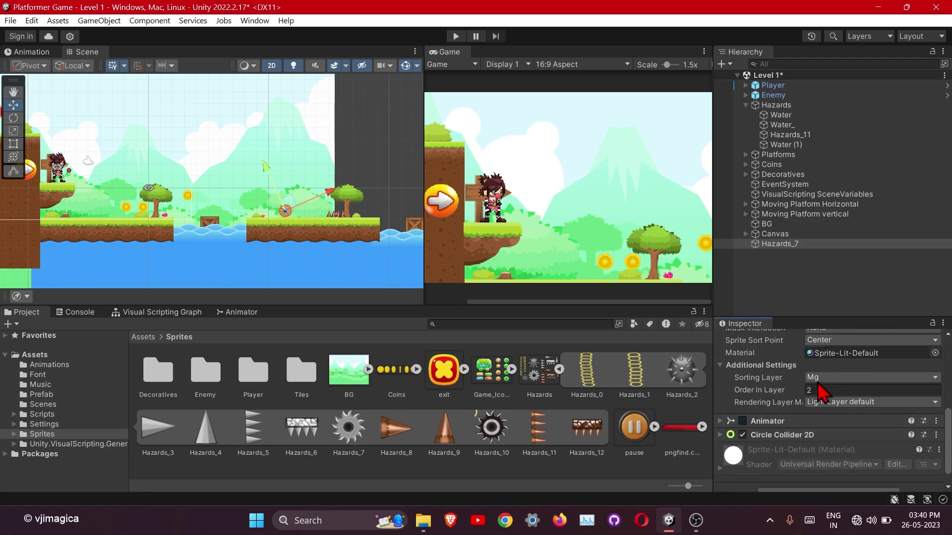
{"action": "scroll", "coordinate": [778, 395], "scroll_direction": "down", "scroll_amount": 5}
{"action": "left_click", "coordinate": [721, 469]}
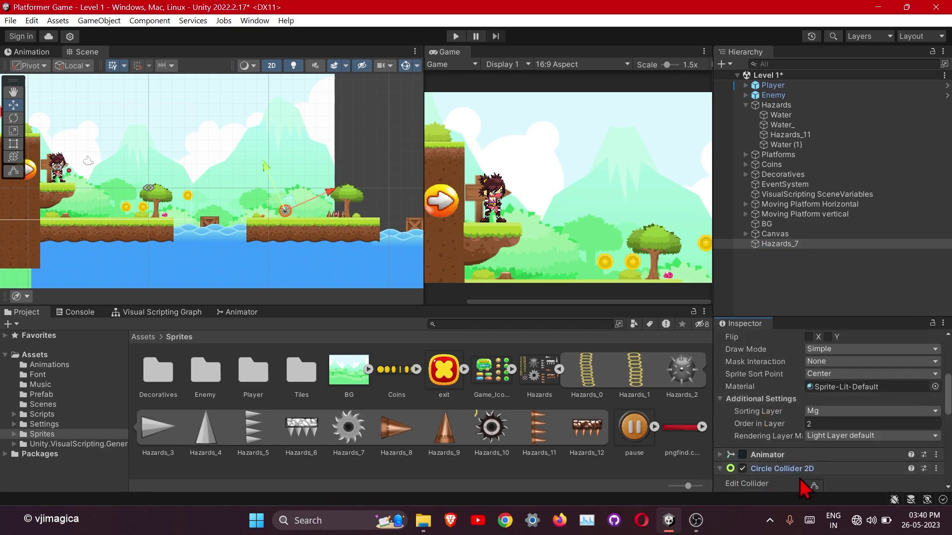
{"action": "left_click", "coordinate": [813, 486]}
- Inspect the saw's circle collider up close, then collapse its settings and deselect
{"action": "scroll", "coordinate": [317, 226], "scroll_direction": "up", "scroll_amount": 5}
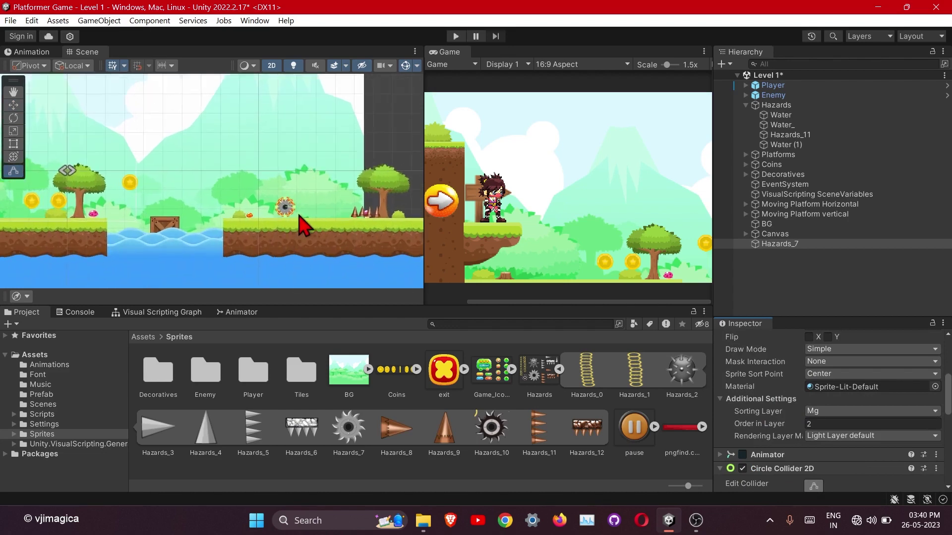
{"action": "scroll", "coordinate": [301, 214], "scroll_direction": "up", "scroll_amount": 2}
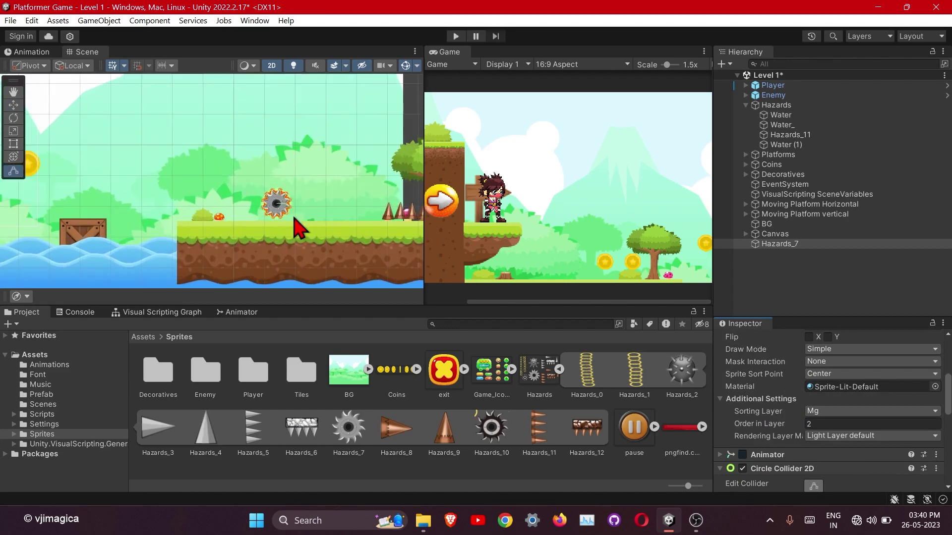
{"action": "scroll", "coordinate": [298, 229], "scroll_direction": "down", "scroll_amount": 1}
{"action": "scroll", "coordinate": [778, 417], "scroll_direction": "down", "scroll_amount": 3}
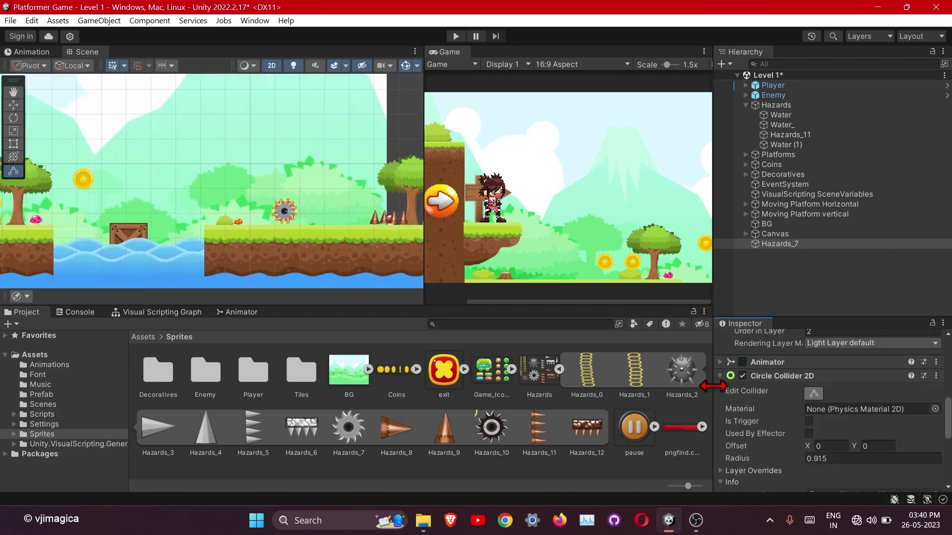
{"action": "left_click", "coordinate": [720, 377]}
{"action": "left_click", "coordinate": [786, 296]}
- Drag Hazards_7 onto the Hazards object in the Hierarchy to parent it
{"action": "scroll", "coordinate": [242, 204], "scroll_direction": "down", "scroll_amount": 1}
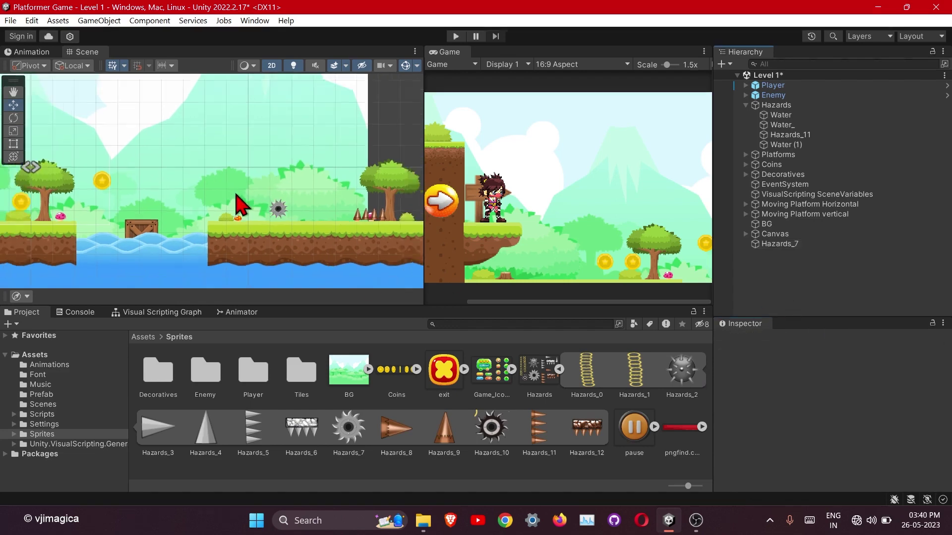
{"action": "scroll", "coordinate": [241, 204], "scroll_direction": "down", "scroll_amount": 5}
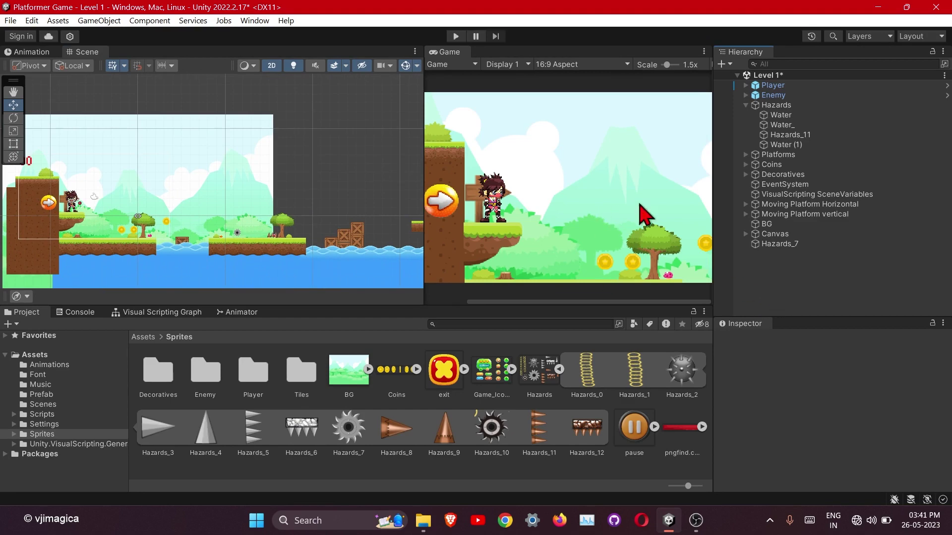
{"action": "left_click", "coordinate": [773, 245]}
{"action": "left_click_drag", "start_coordinate": [780, 247], "coordinate": [805, 112]}
- Open the Package Manager with Unity Registry as the package source
{"action": "left_click", "coordinate": [788, 269]}
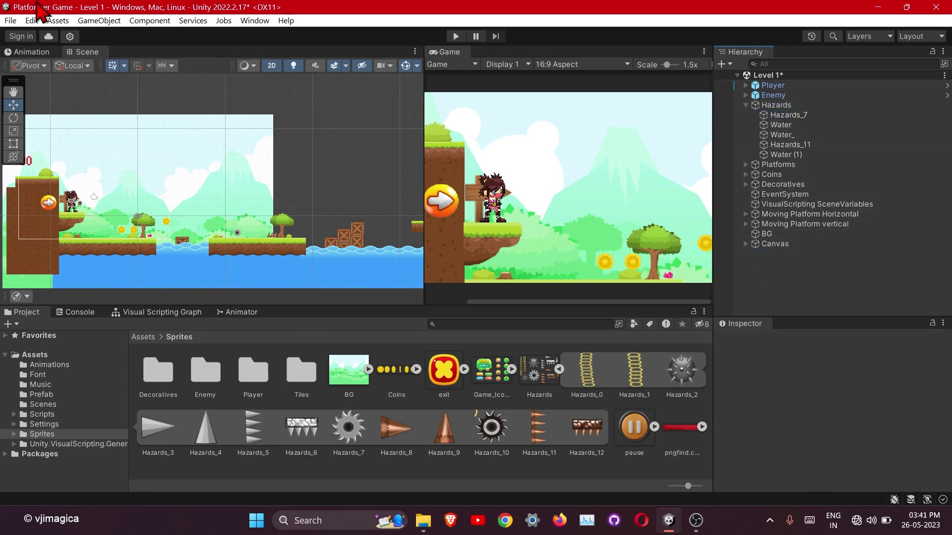
{"action": "left_click", "coordinate": [257, 22]}
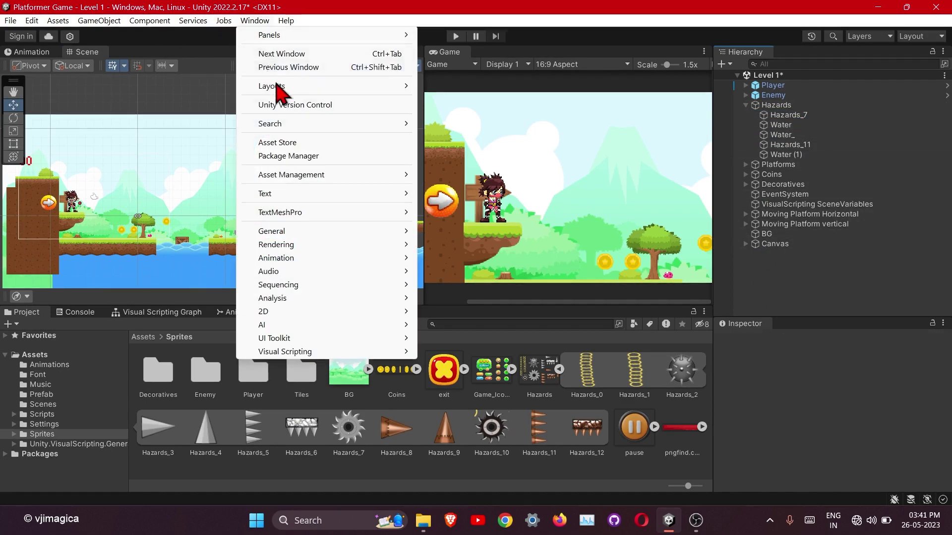
{"action": "left_click", "coordinate": [308, 157]}
{"action": "left_click", "coordinate": [474, 67]}
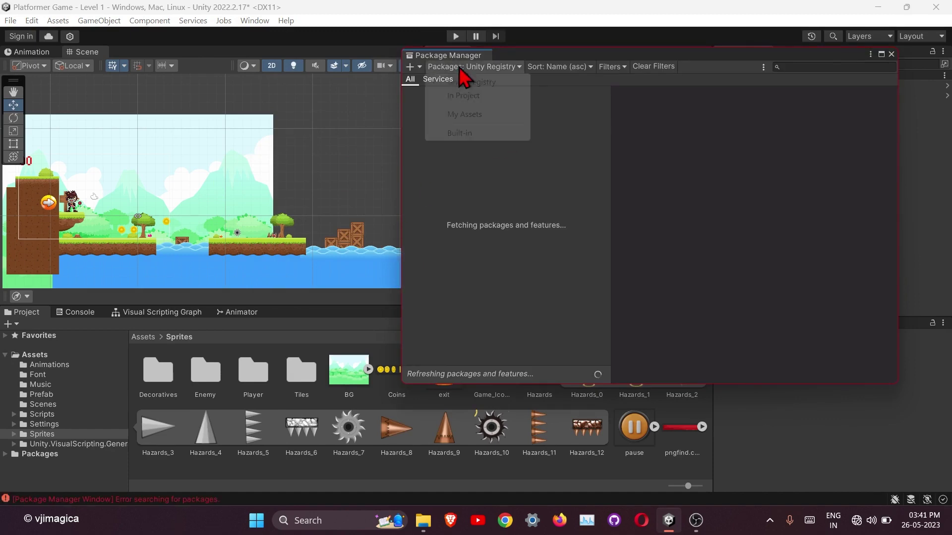
{"action": "left_click", "coordinate": [481, 84]}
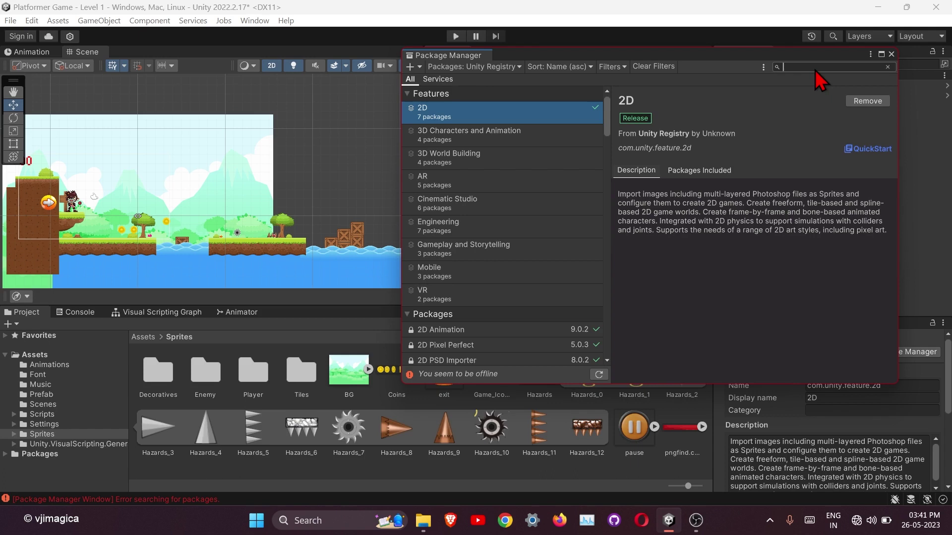
- Search 'cinema' to confirm Cinemachine 2.9.7 is installed, then close the Package Manager
{"action": "type", "text": "cinema"}
{"action": "left_click", "coordinate": [463, 148]}
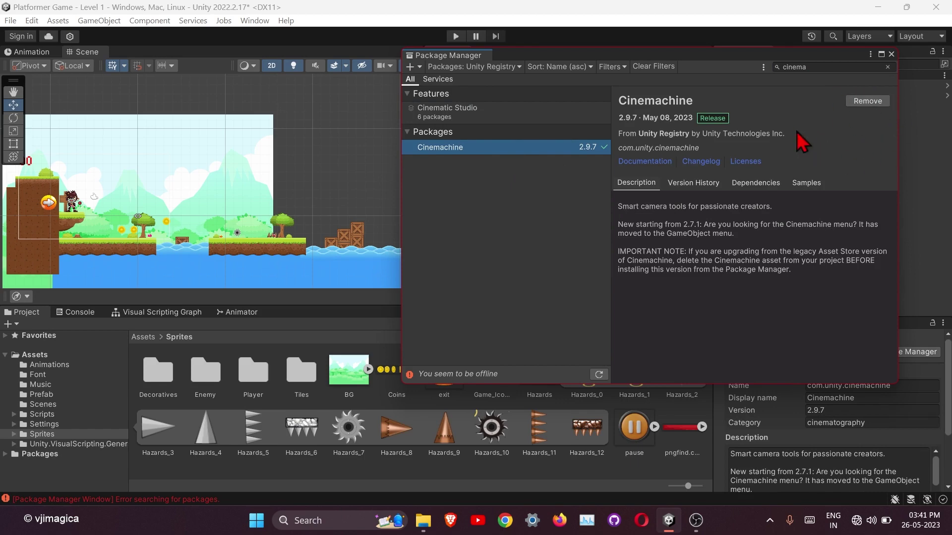
{"action": "left_click", "coordinate": [891, 54]}
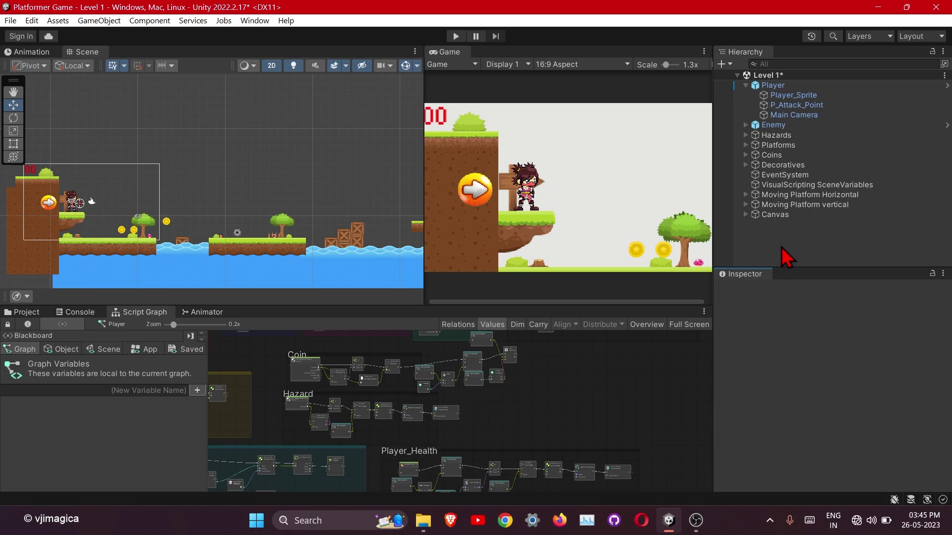
{"action": "right_click", "coordinate": [767, 234]}
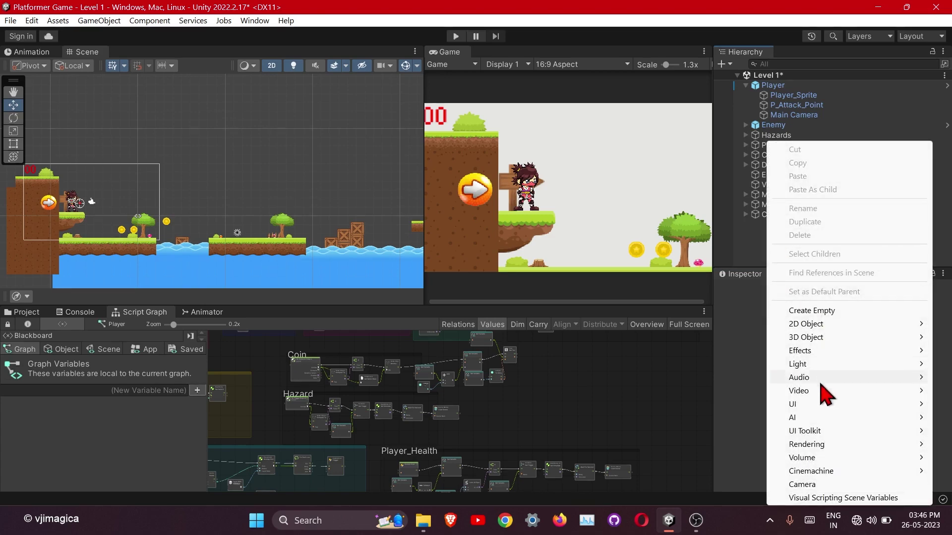
- Create a Cinemachine 2D Camera named Virtual Camera
{"action": "mouse_move", "coordinate": [791, 471]}
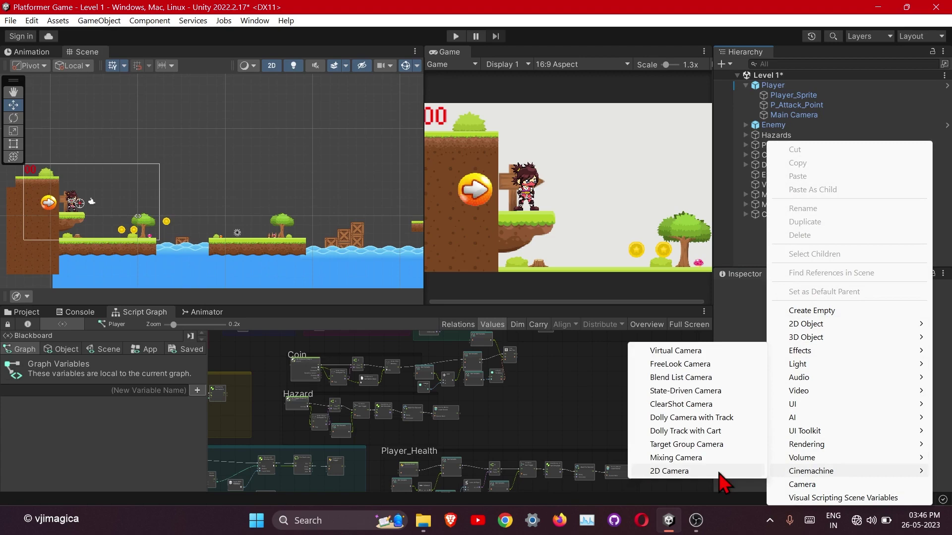
{"action": "left_click", "coordinate": [725, 472]}
{"action": "key", "text": "Return"}
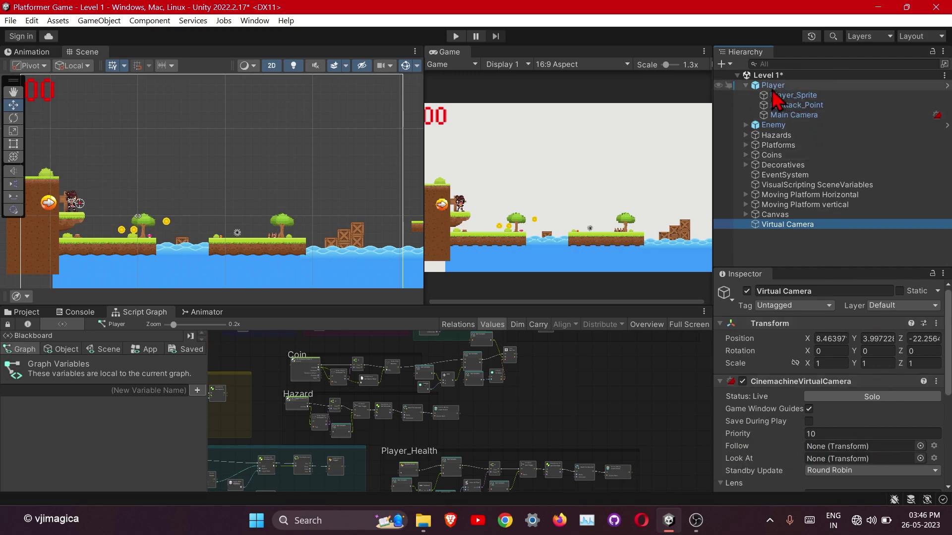
- Set the Player as its Follow target and lower the lens ortho size to 4.59
{"action": "left_click_drag", "start_coordinate": [775, 97], "coordinate": [814, 452]}
{"action": "scroll", "coordinate": [773, 427], "scroll_direction": "down", "scroll_amount": 2}
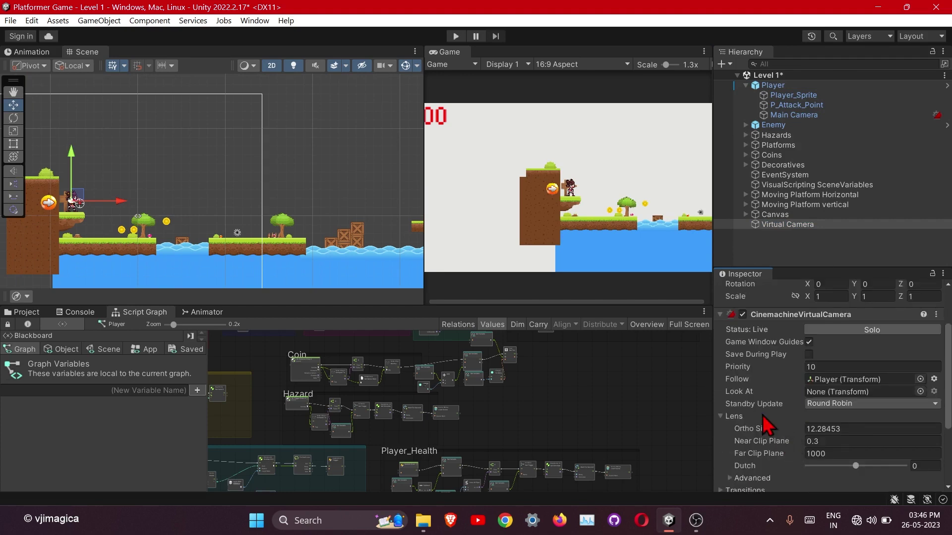
{"action": "left_click_drag", "start_coordinate": [764, 427], "coordinate": [609, 439]}
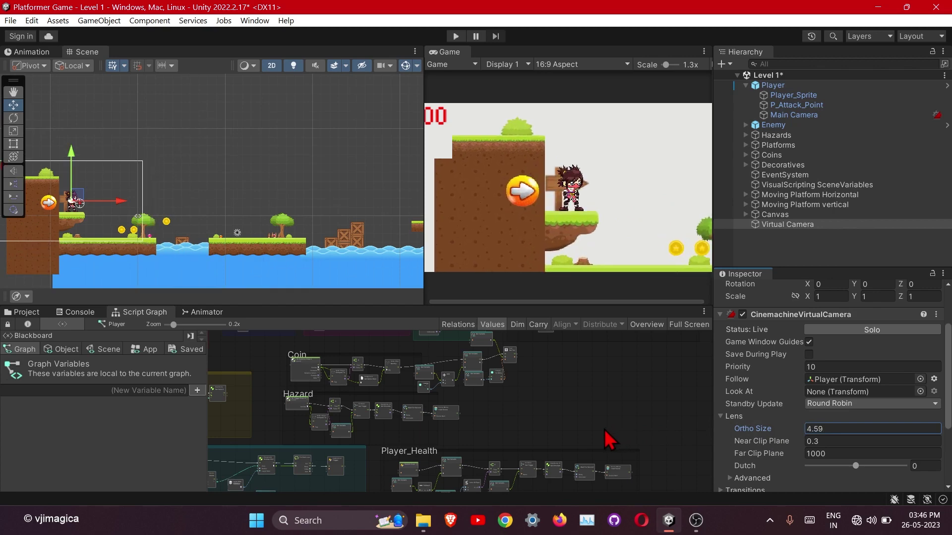
- Expand the Body framing settings and set Screen X to 0.47
{"action": "scroll", "coordinate": [751, 418], "scroll_direction": "down", "scroll_amount": 3}
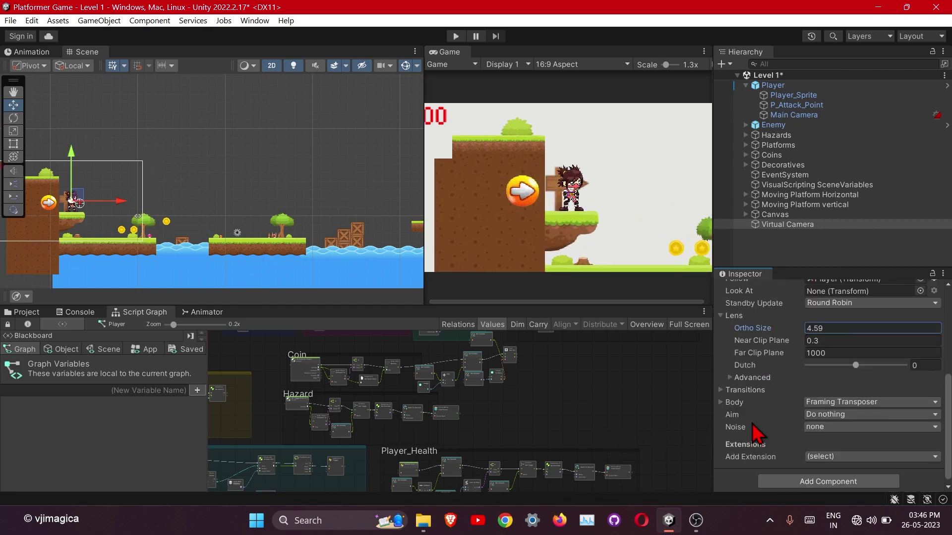
{"action": "scroll", "coordinate": [756, 414], "scroll_direction": "up", "scroll_amount": 4}
{"action": "scroll", "coordinate": [757, 405], "scroll_direction": "down", "scroll_amount": 3}
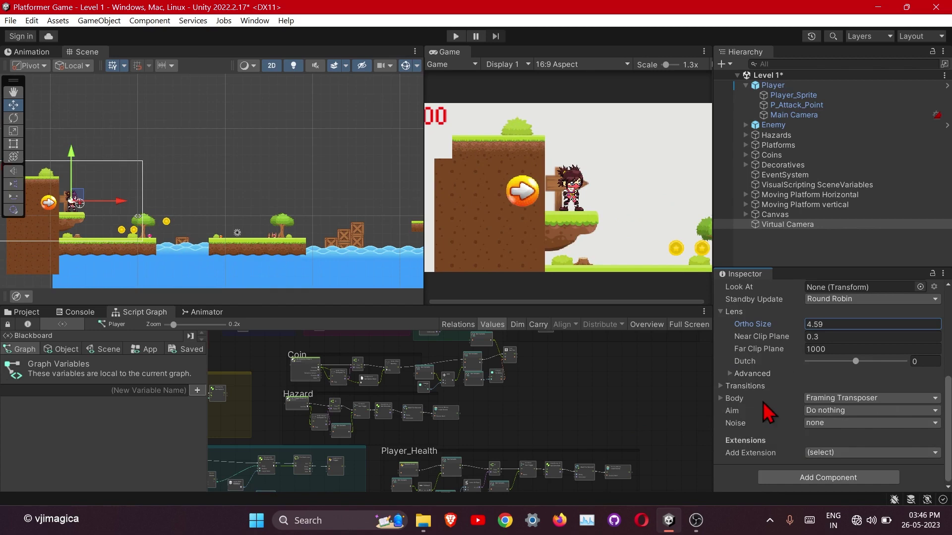
{"action": "left_click", "coordinate": [721, 399]}
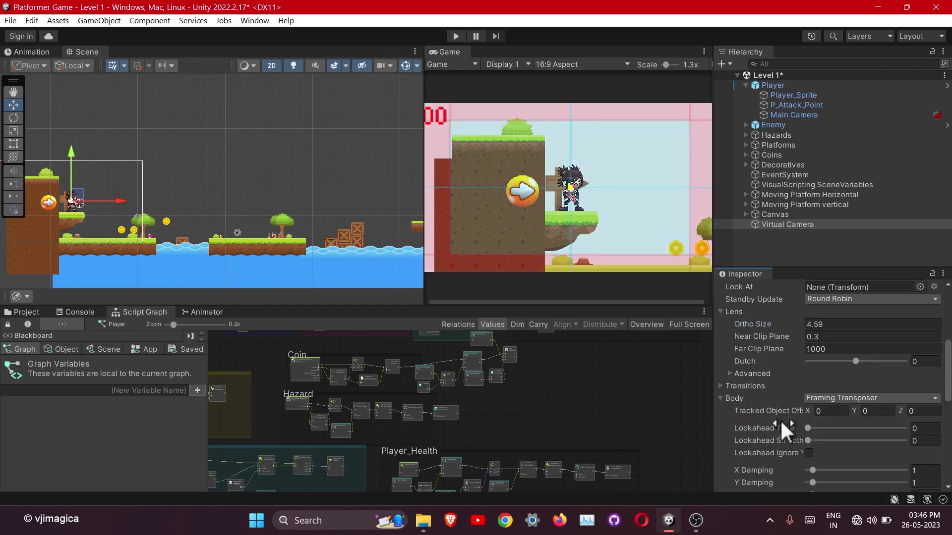
{"action": "scroll", "coordinate": [776, 431], "scroll_direction": "down", "scroll_amount": 2}
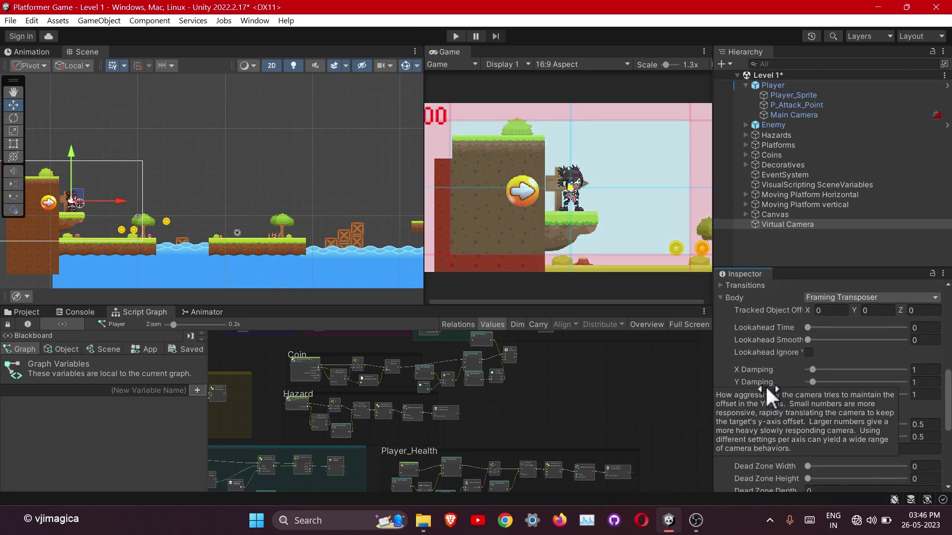
{"action": "scroll", "coordinate": [779, 423], "scroll_direction": "down", "scroll_amount": 2}
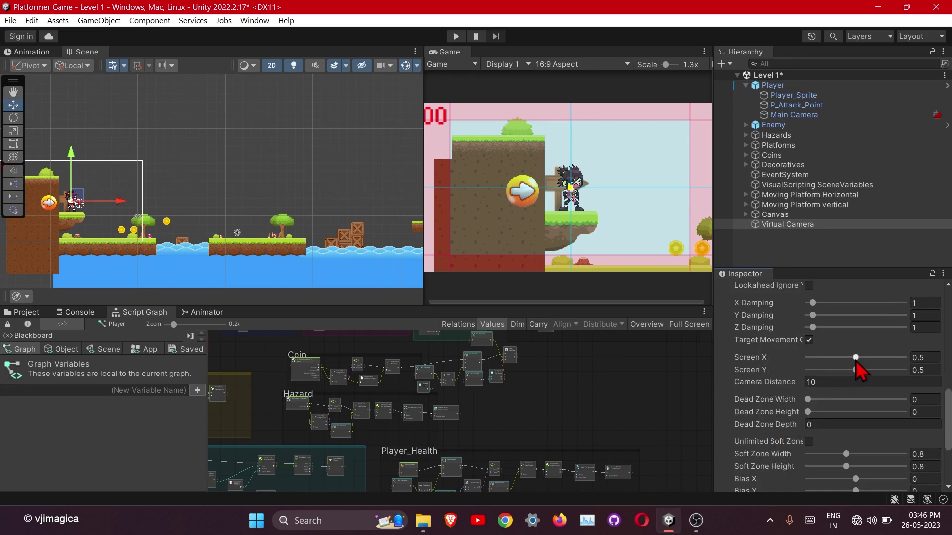
{"action": "left_click_drag", "start_coordinate": [857, 358], "coordinate": [856, 365]}
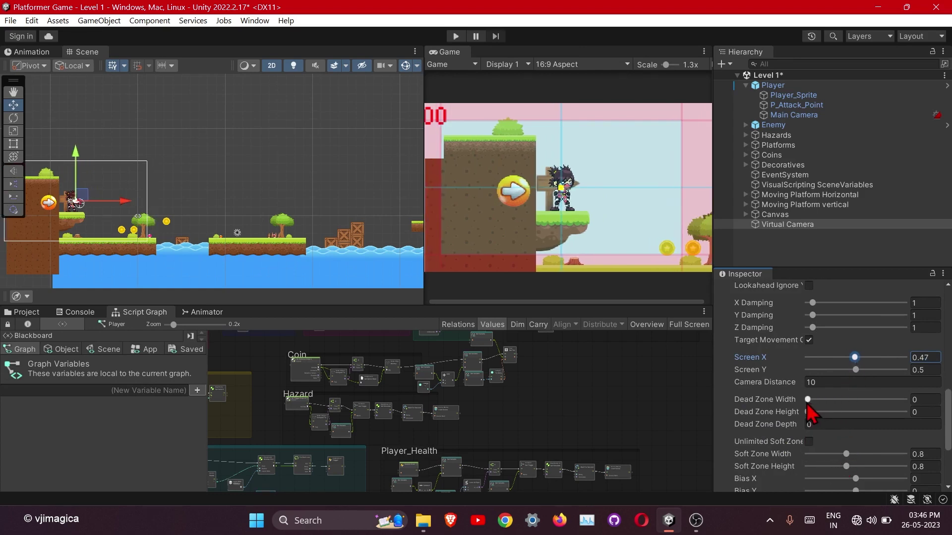
- Set the dead zone to 0.17 × 0.36 and the soft zone to 0.42 × 0.53
{"action": "left_click_drag", "start_coordinate": [808, 401], "coordinate": [825, 412]}
{"action": "mouse_move", "coordinate": [852, 455]}
{"action": "left_mouse_down"}
{"action": "mouse_move", "coordinate": [834, 455]}
{"action": "mouse_move", "coordinate": [831, 467]}
{"action": "mouse_move", "coordinate": [840, 467]}
{"action": "left_mouse_up"}
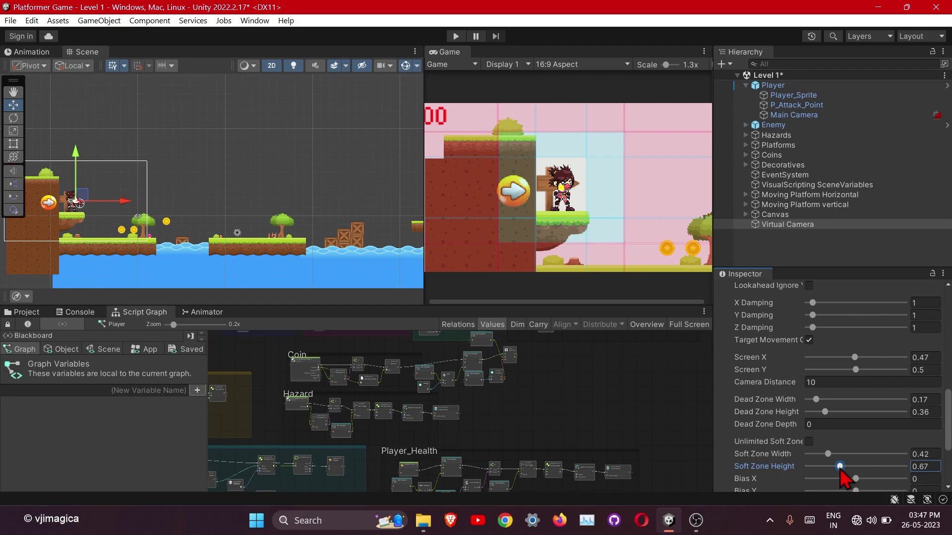
{"action": "left_click_drag", "start_coordinate": [841, 466], "coordinate": [833, 467]}
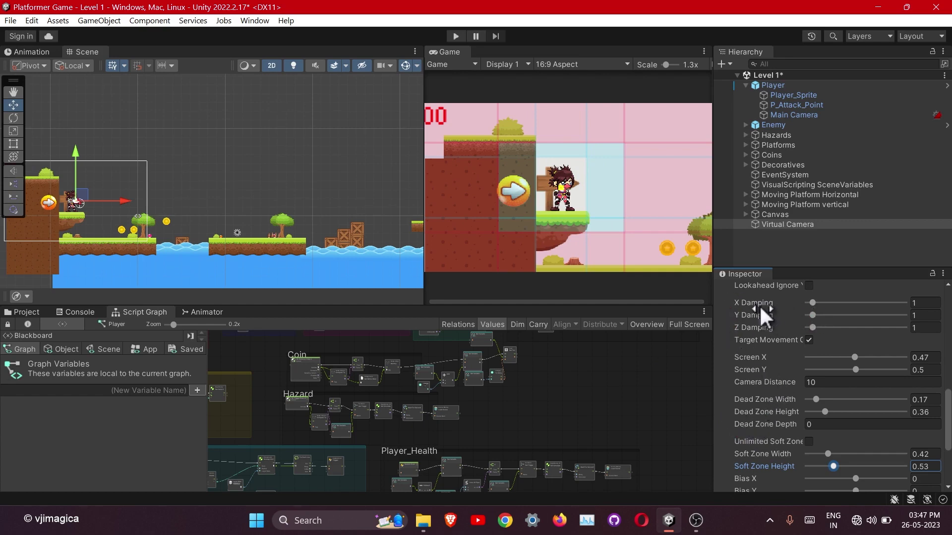
- Raise the virtual camera's X damping to 1.9 and Y damping to 2.2
{"action": "mouse_move", "coordinate": [754, 305]}
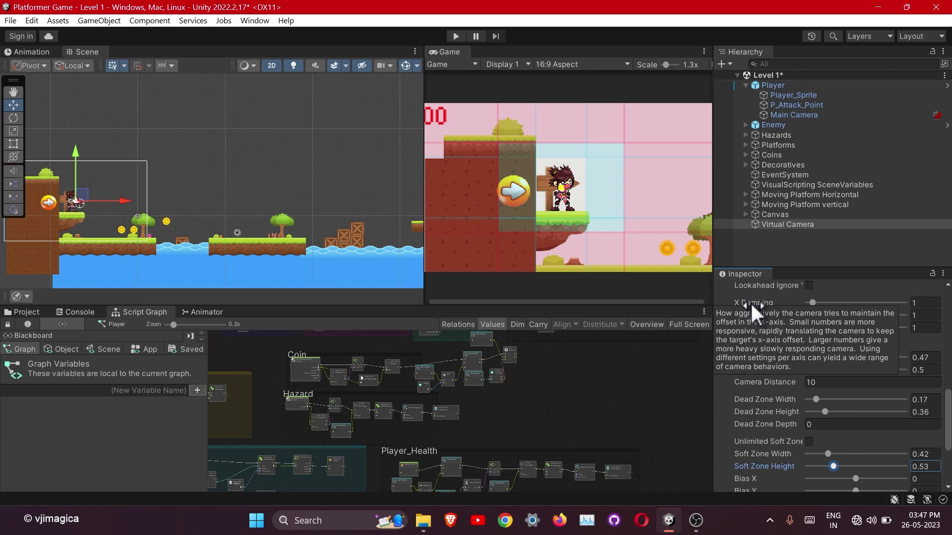
{"action": "left_click", "coordinate": [812, 303]}
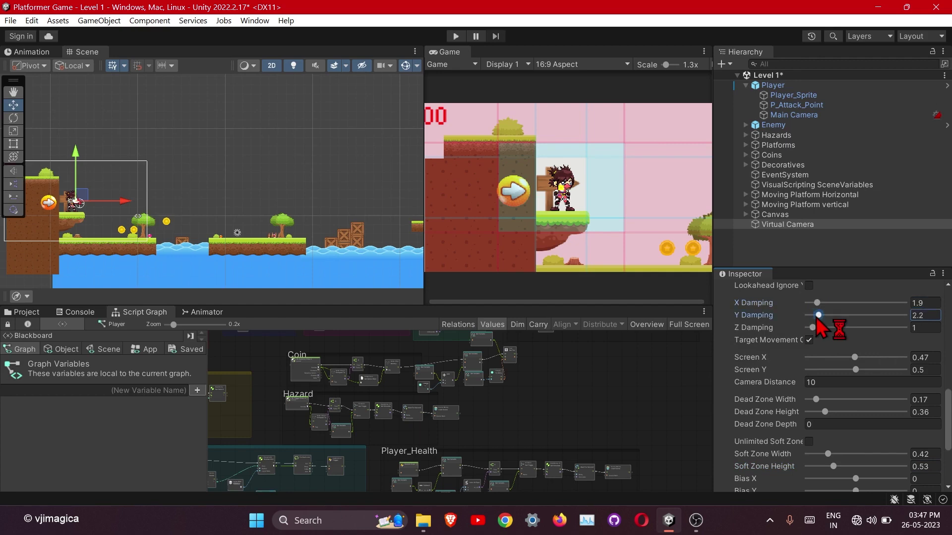
{"action": "scroll", "coordinate": [771, 379], "scroll_direction": "down", "scroll_amount": 4}
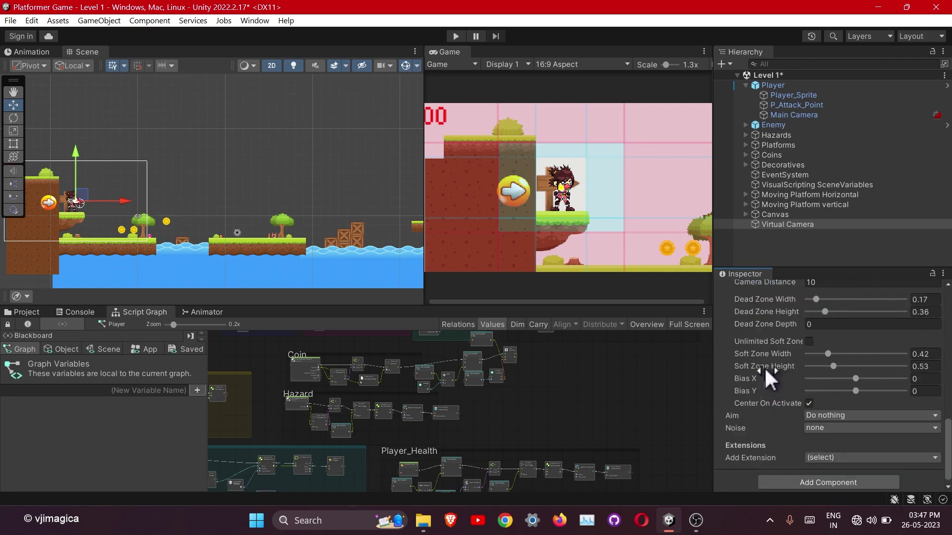
{"action": "scroll", "coordinate": [764, 367], "scroll_direction": "up", "scroll_amount": 3}
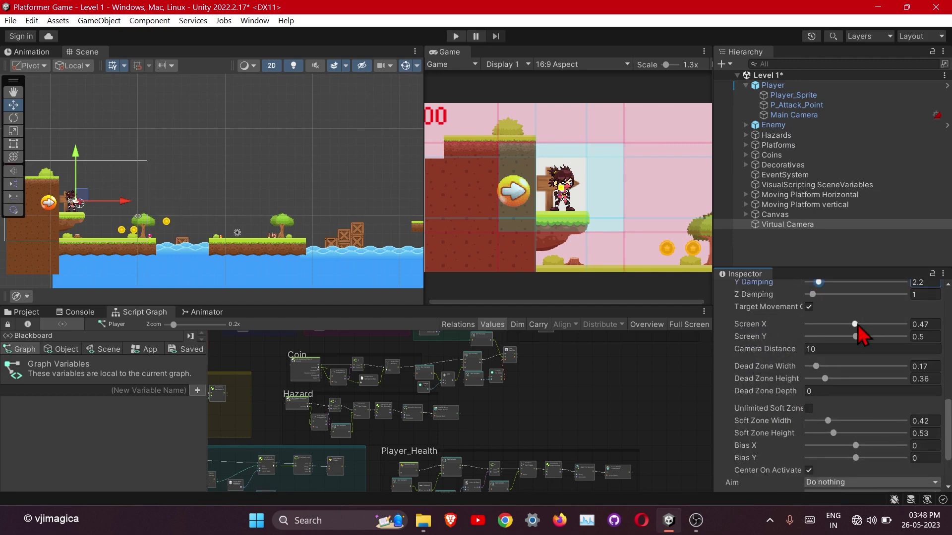
- Set the camera's Screen X to 0.36 and Screen Y to 0.51
{"action": "left_click_drag", "start_coordinate": [857, 326], "coordinate": [859, 339]}
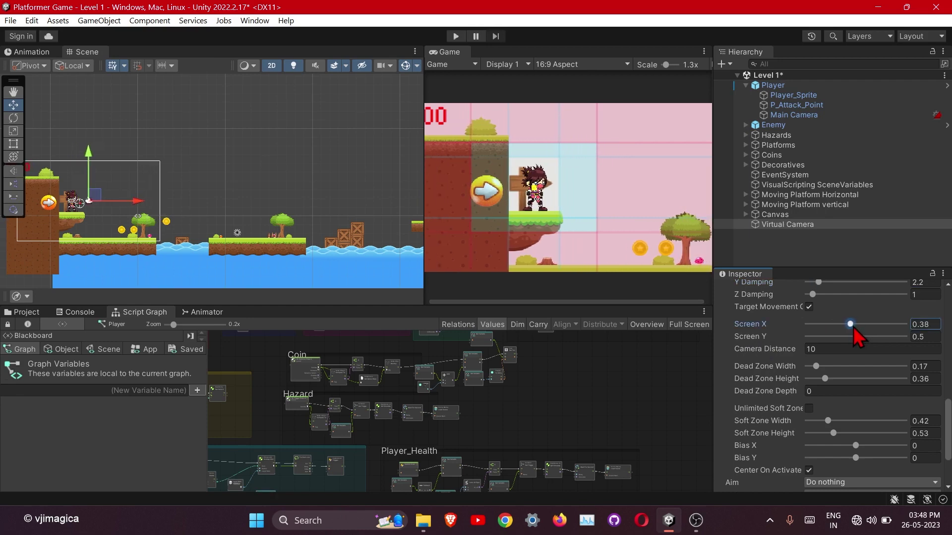
{"action": "scroll", "coordinate": [601, 227], "scroll_direction": "down", "scroll_amount": 2}
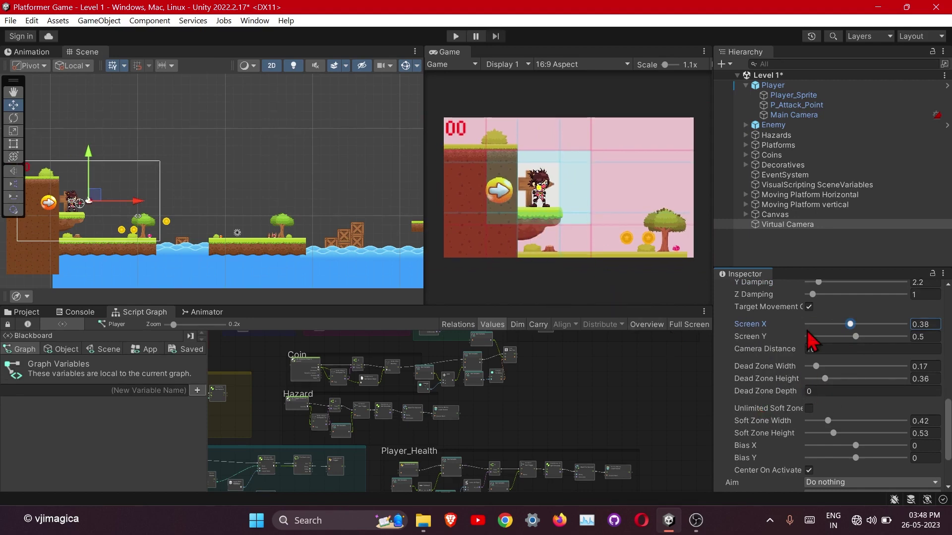
{"action": "scroll", "coordinate": [766, 388], "scroll_direction": "down", "scroll_amount": 2}
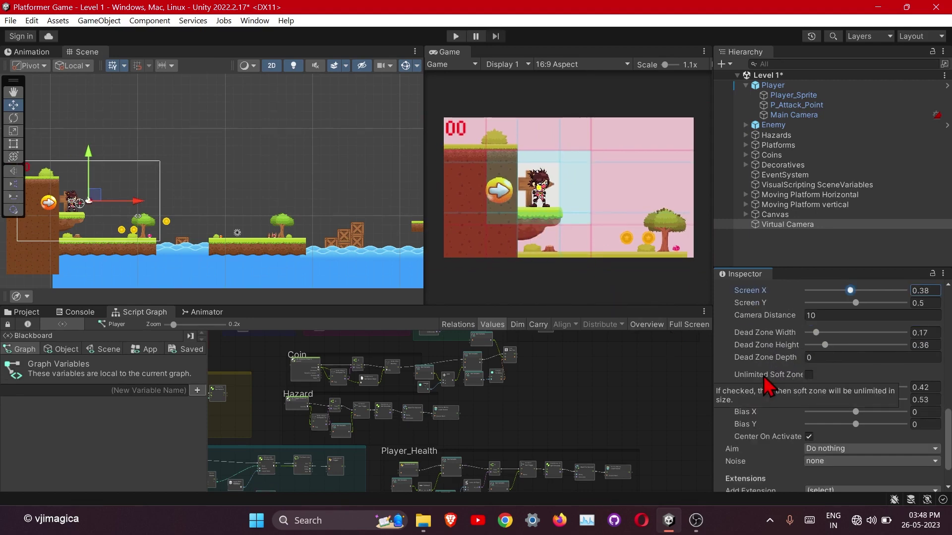
{"action": "left_click_drag", "start_coordinate": [851, 291], "coordinate": [856, 304]}
{"action": "left_click", "coordinate": [855, 303]}
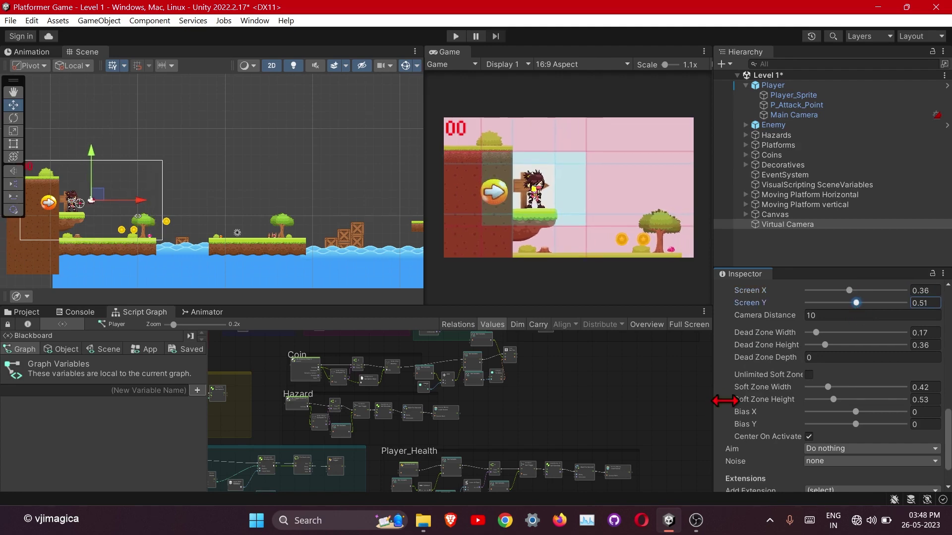
{"action": "scroll", "coordinate": [760, 415], "scroll_direction": "down", "scroll_amount": 2}
{"action": "scroll", "coordinate": [763, 423], "scroll_direction": "up", "scroll_amount": 10}
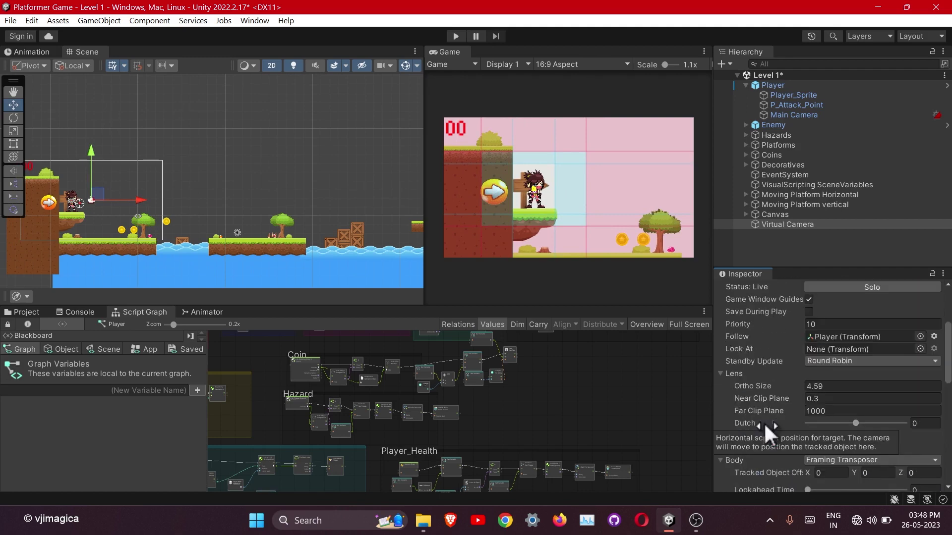
- Drag the BG sprite from the Sprites folder into the scene
{"action": "left_click", "coordinate": [772, 252]}
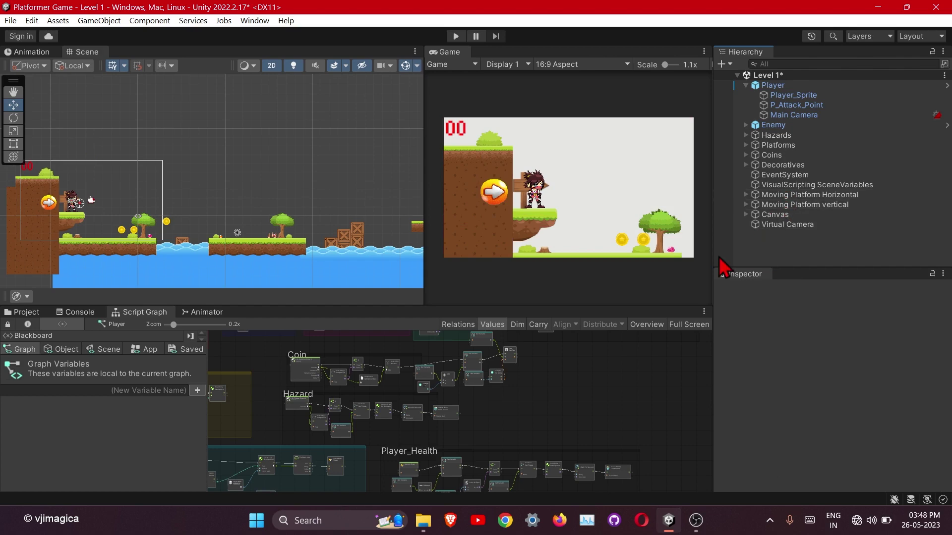
{"action": "scroll", "coordinate": [193, 241], "scroll_direction": "down", "scroll_amount": 1}
{"action": "scroll", "coordinate": [193, 240], "scroll_direction": "down", "scroll_amount": 2}
{"action": "middle_click_drag", "start_coordinate": [260, 233], "coordinate": [274, 219]}
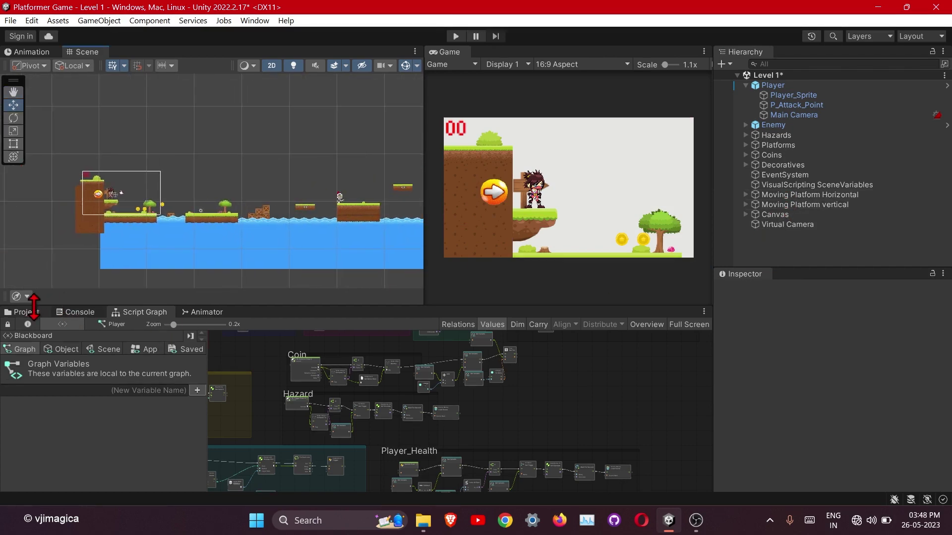
{"action": "left_click", "coordinate": [22, 312]}
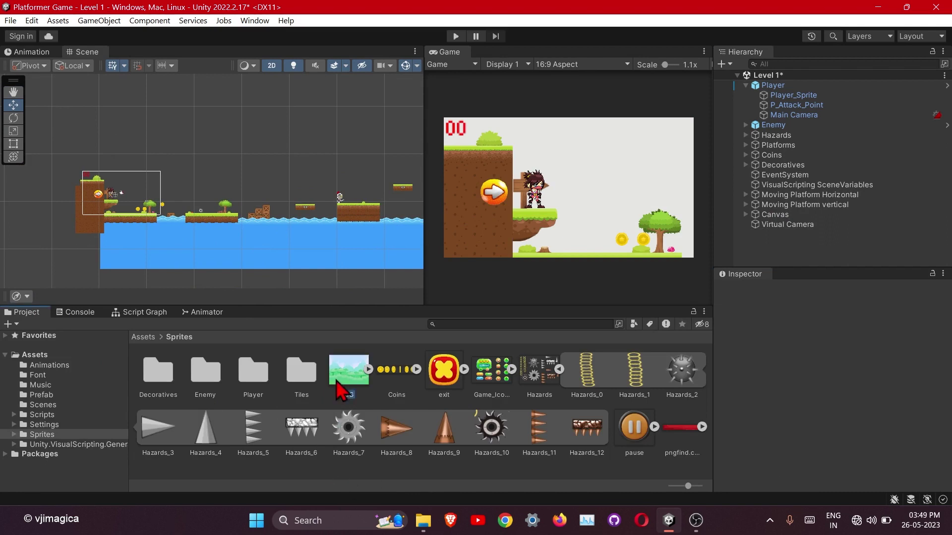
{"action": "left_click_drag", "start_coordinate": [342, 383], "coordinate": [766, 259]}
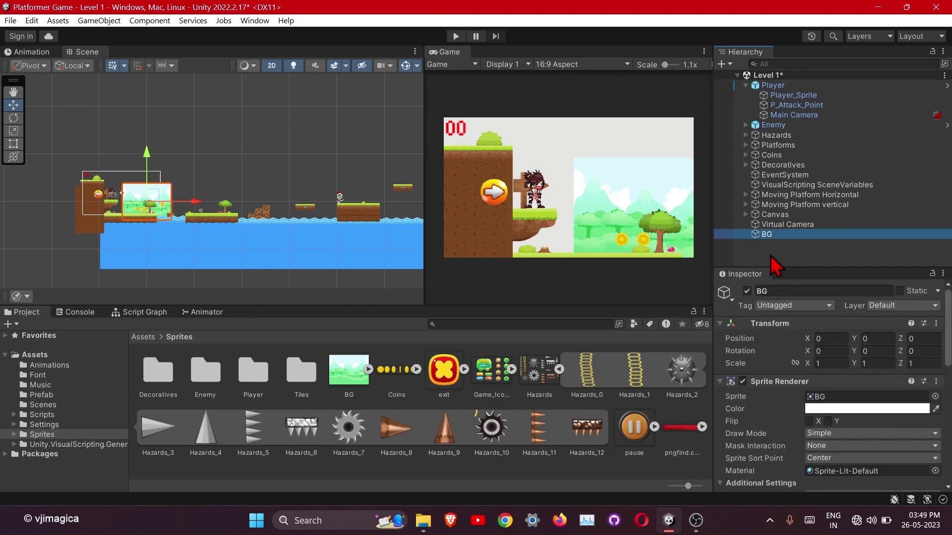
- Move BG to X -4.2, Y 2.9 and scale it uniformly to 1.59
{"action": "left_click", "coordinate": [176, 210]}
{"action": "left_click", "coordinate": [187, 209]}
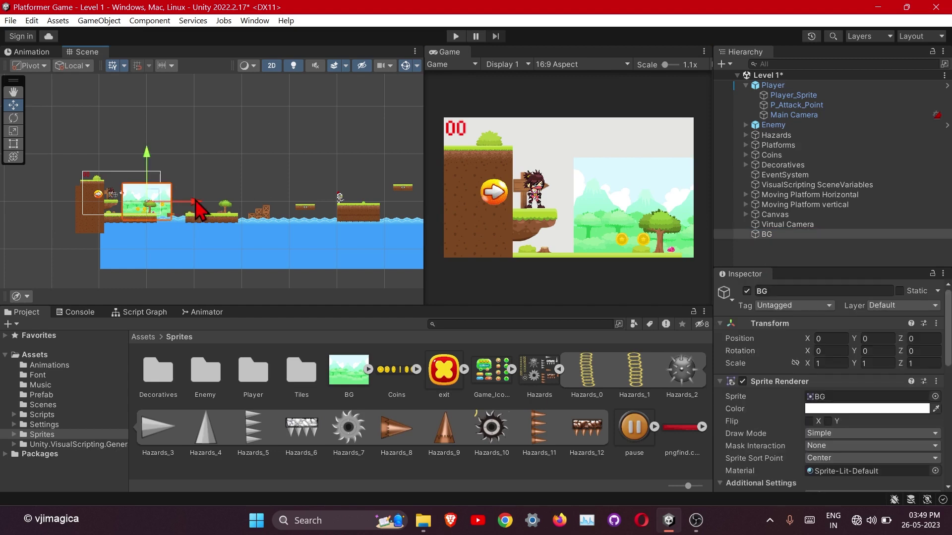
{"action": "left_click_drag", "start_coordinate": [197, 203], "coordinate": [176, 205]}
{"action": "left_click_drag", "start_coordinate": [127, 151], "coordinate": [128, 137]}
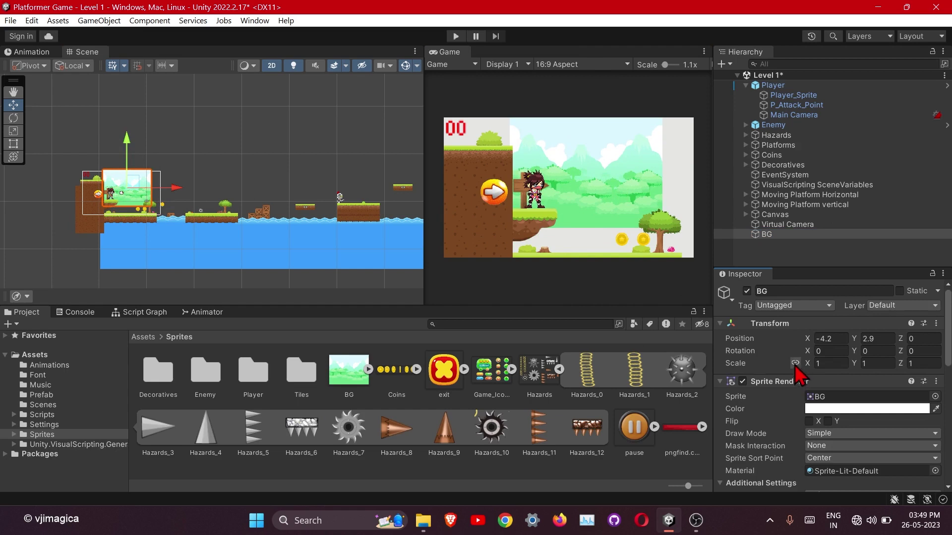
{"action": "left_click_drag", "start_coordinate": [813, 370], "coordinate": [827, 370]}
- Parent BG under Virtual Camera in the Hierarchy and enter Play mode
{"action": "left_click", "coordinate": [780, 255]}
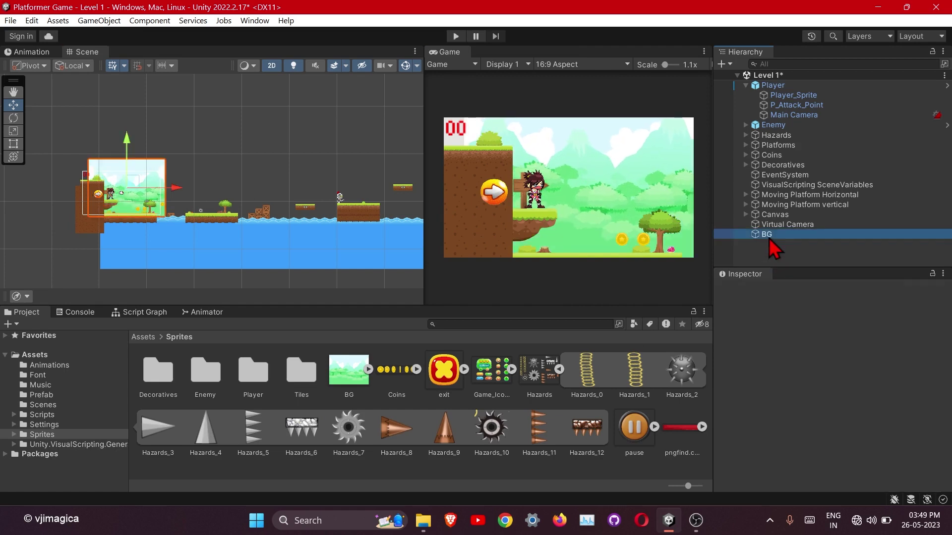
{"action": "left_click_drag", "start_coordinate": [771, 236], "coordinate": [771, 233]}
{"action": "left_click_drag", "start_coordinate": [786, 227], "coordinate": [786, 228]}
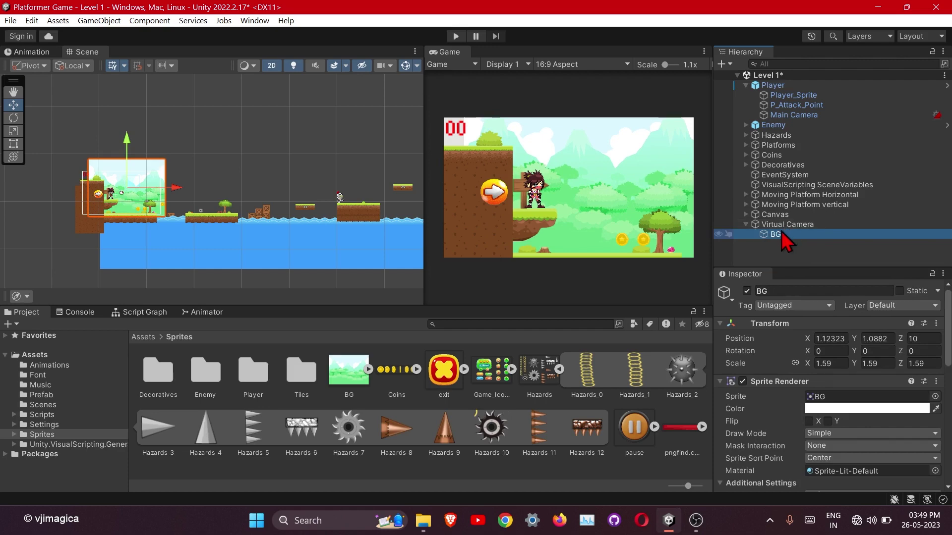
{"action": "left_click", "coordinate": [793, 257]}
{"action": "left_click", "coordinate": [456, 37]}
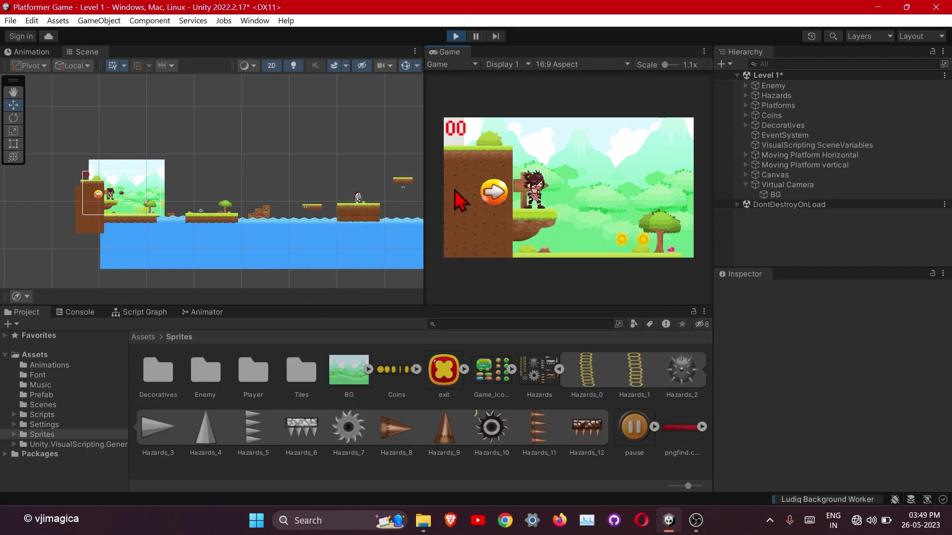
- Run the player left and right to test the camera and background, then stop playing
{"action": "key", "text": "Right"}
{"action": "key", "text": "Right"}
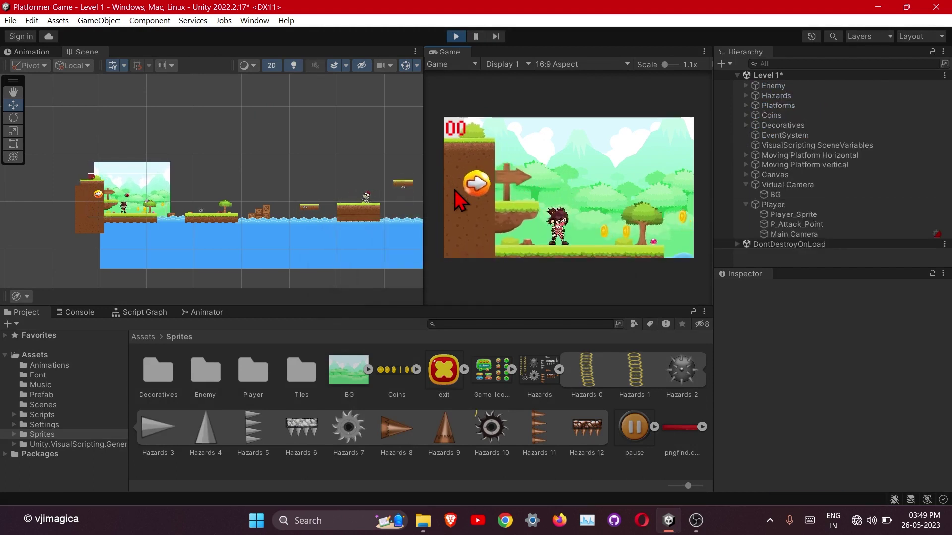
{"action": "key", "text": "Left"}
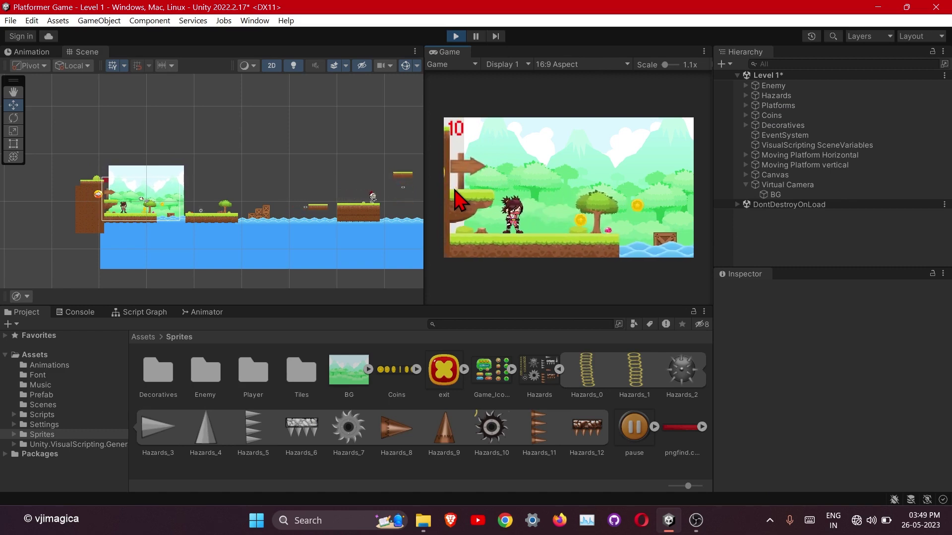
{"action": "key", "text": "Left"}
{"action": "key", "text": "Right"}
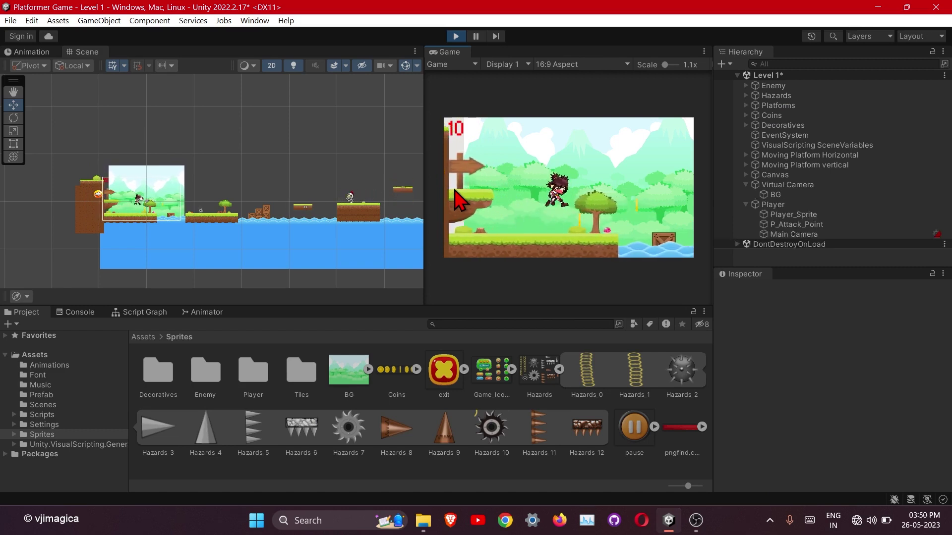
{"action": "key", "text": "Right"}
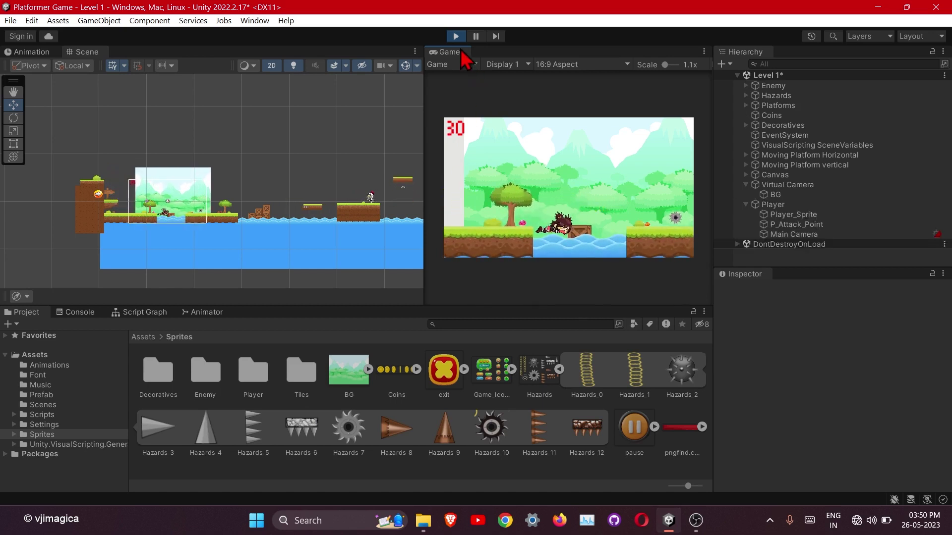
{"action": "left_click", "coordinate": [455, 37]}
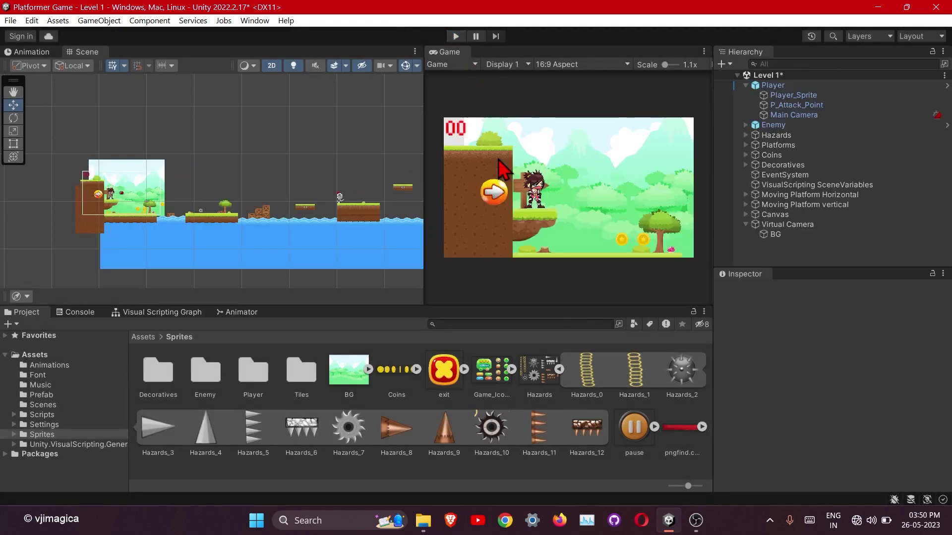